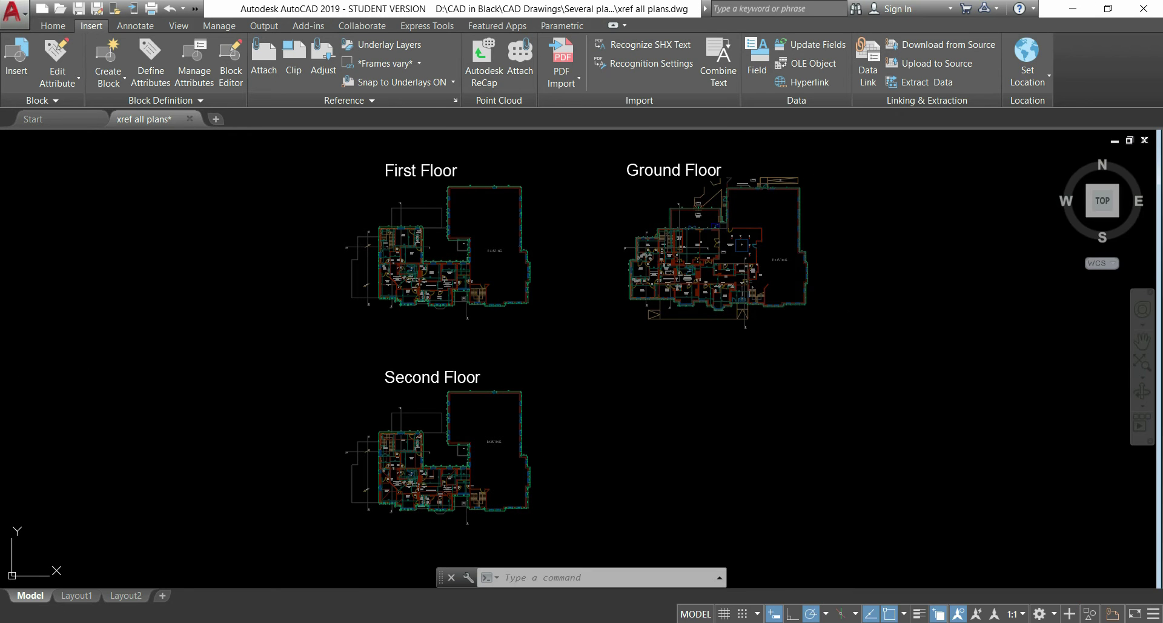
Pan across the finished 'xref all plans' drawing, then view its Layout1 sheet.
middle_click_drag(872, 315, 789, 363)
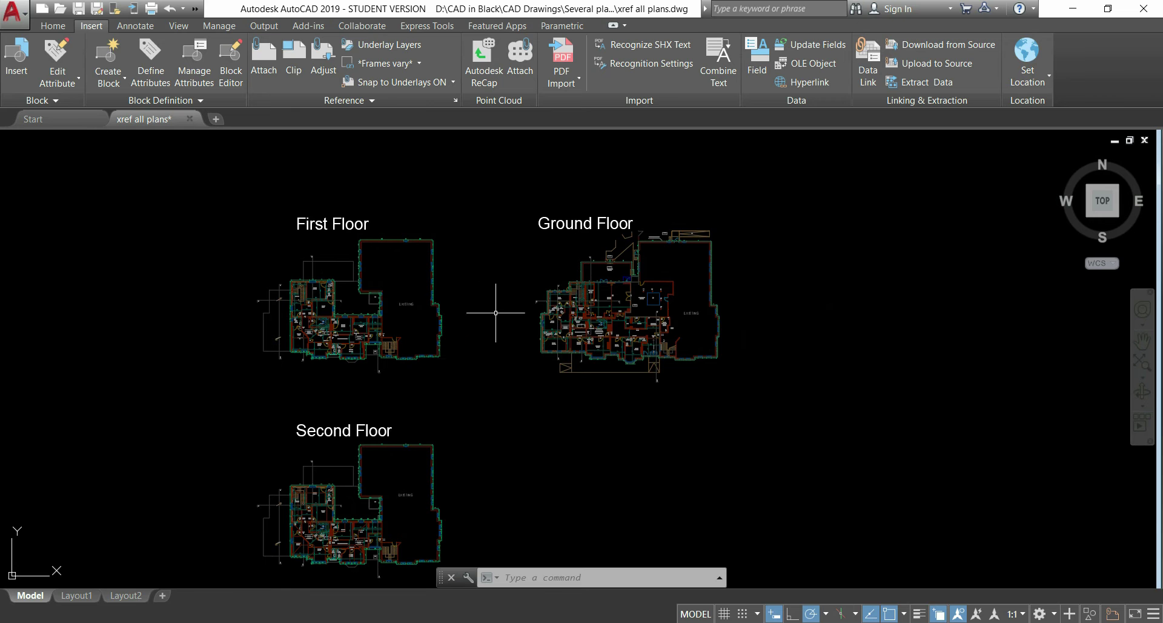
left_click(86, 598)
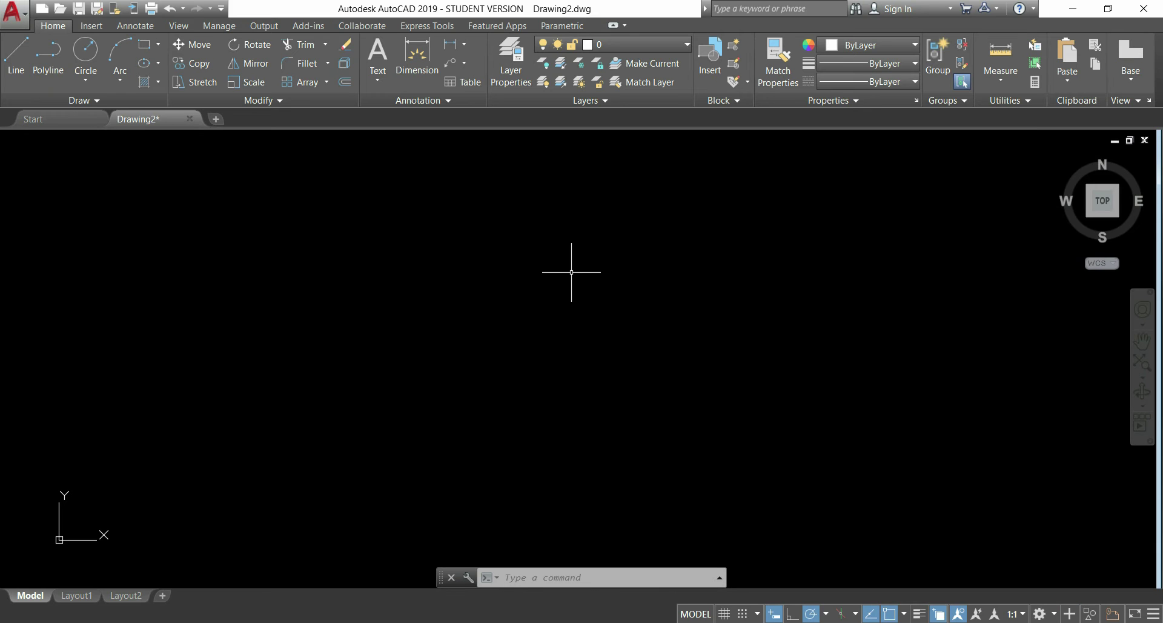
Attach 'First floor ffff' as an xref at scale 1.00 and place it in Drawing2's model space.
left_click(96, 31)
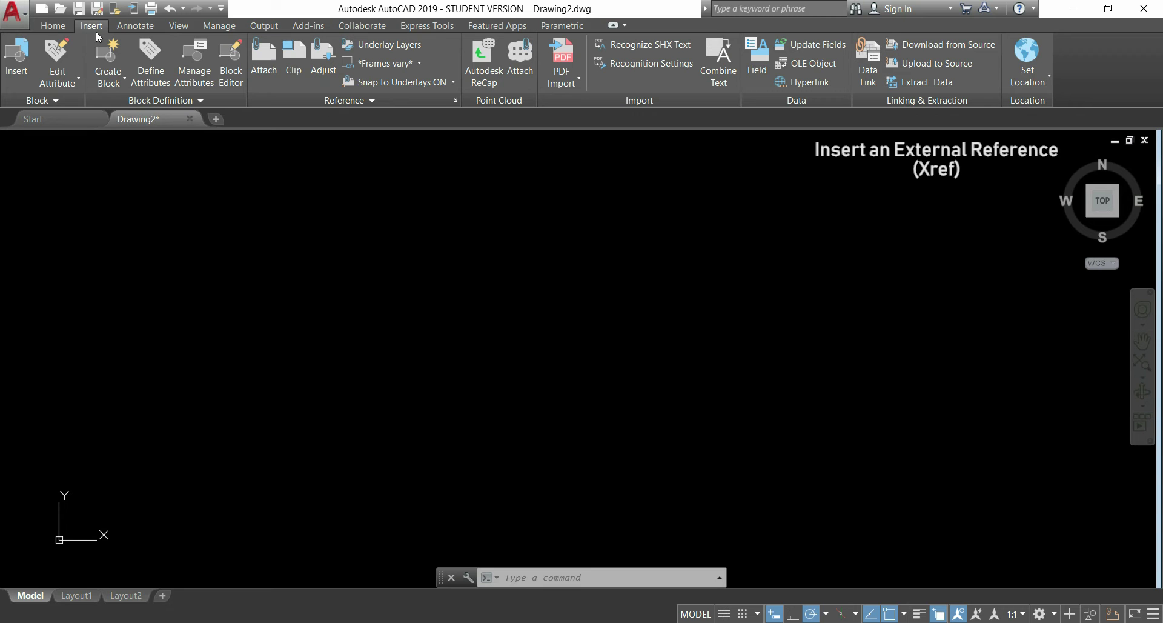
left_click(271, 57)
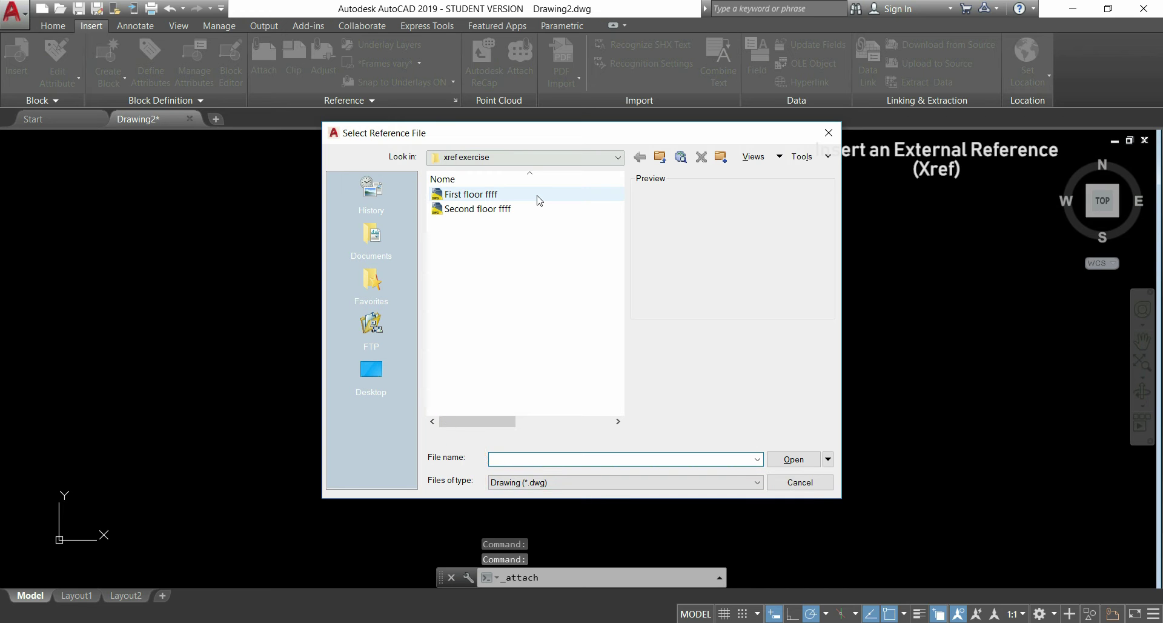
left_click(539, 195)
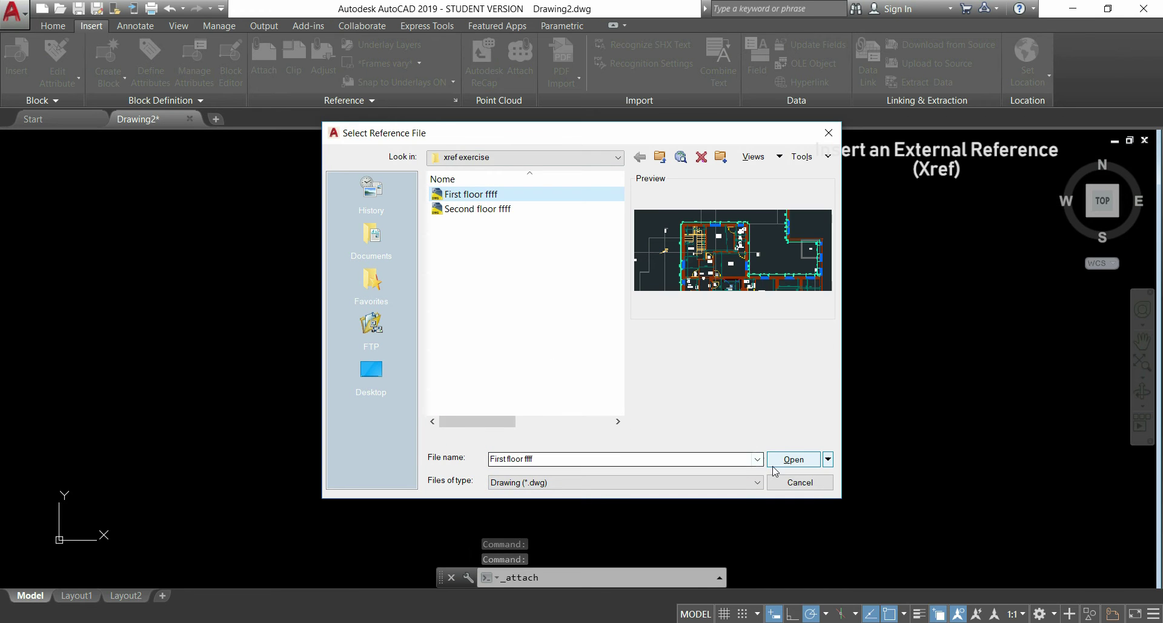
left_click(793, 461)
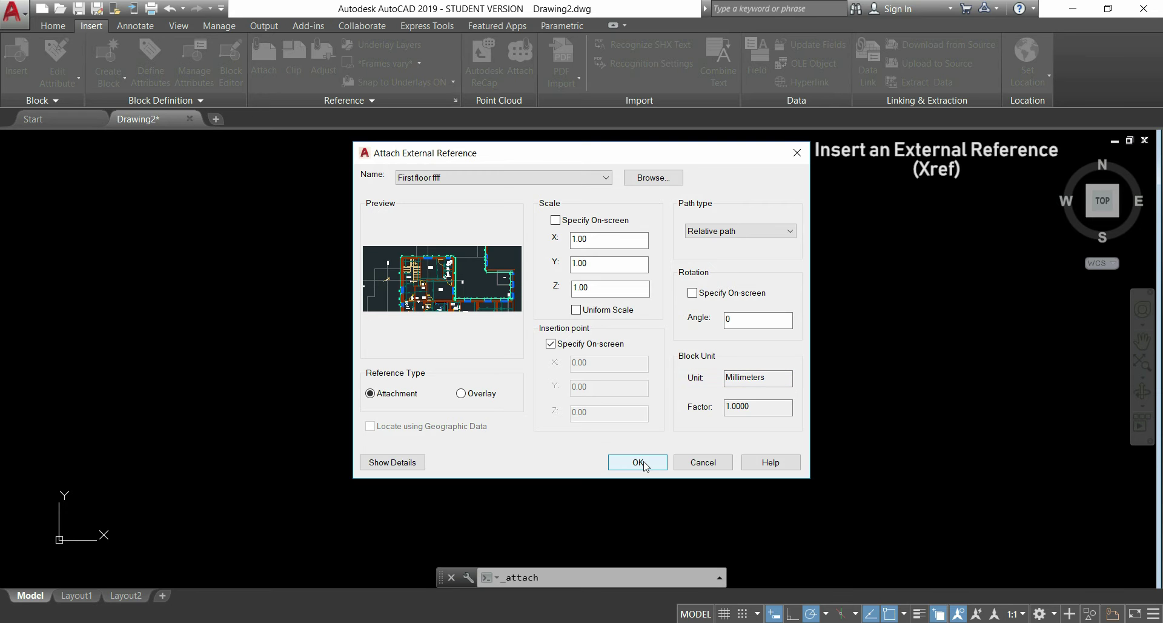
left_click(639, 462)
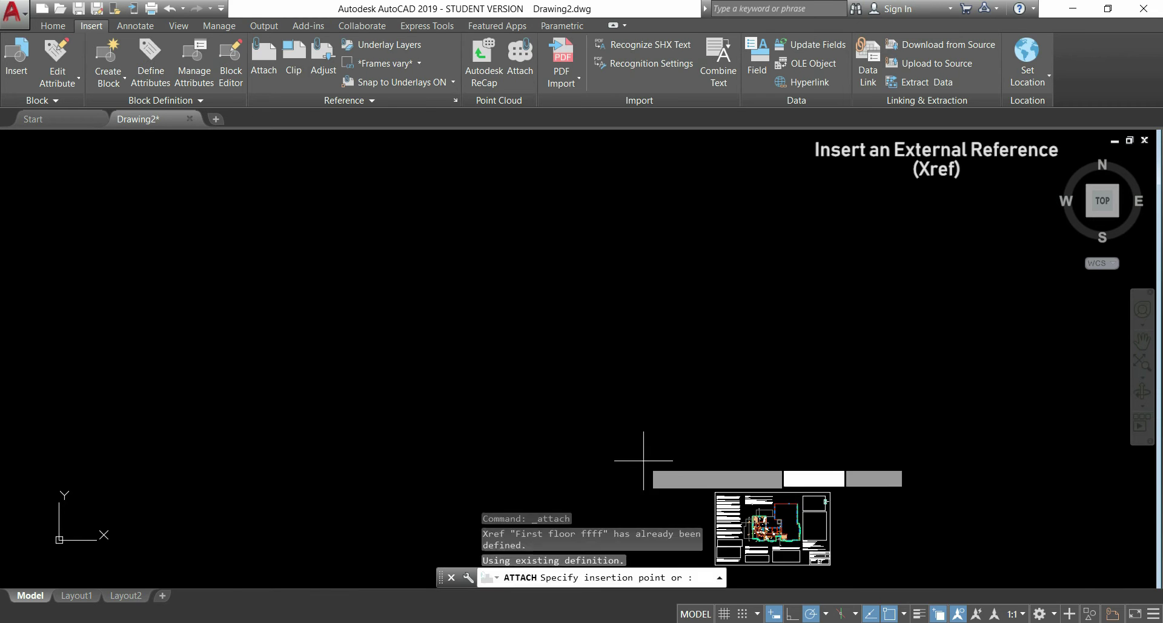
left_click(484, 201)
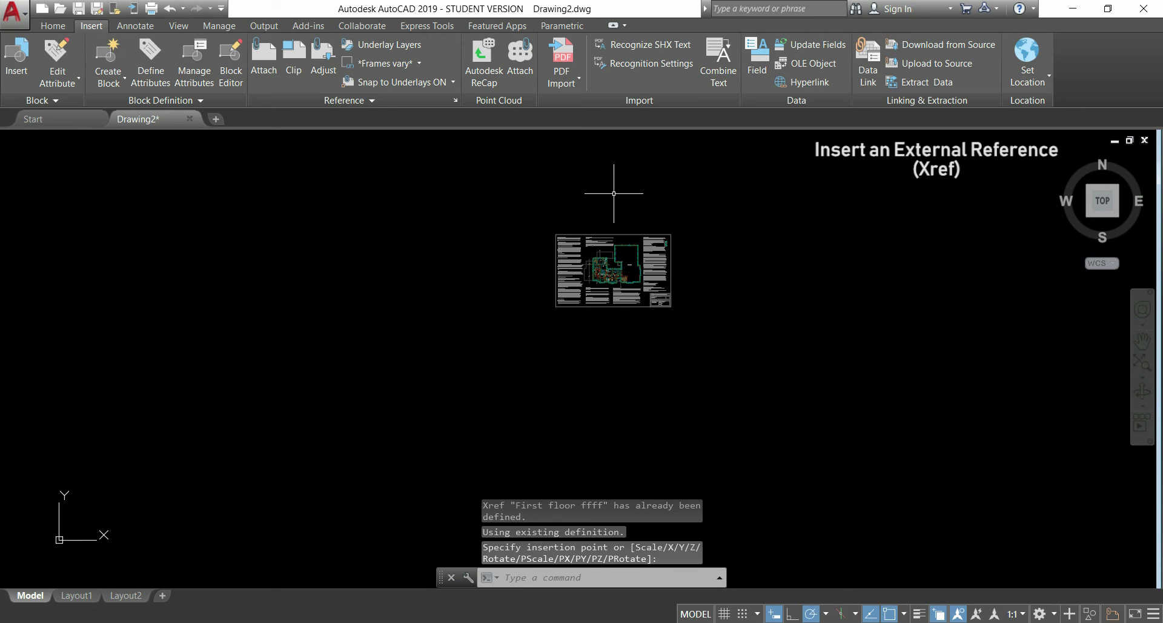
scroll(614, 193, "up", 4)
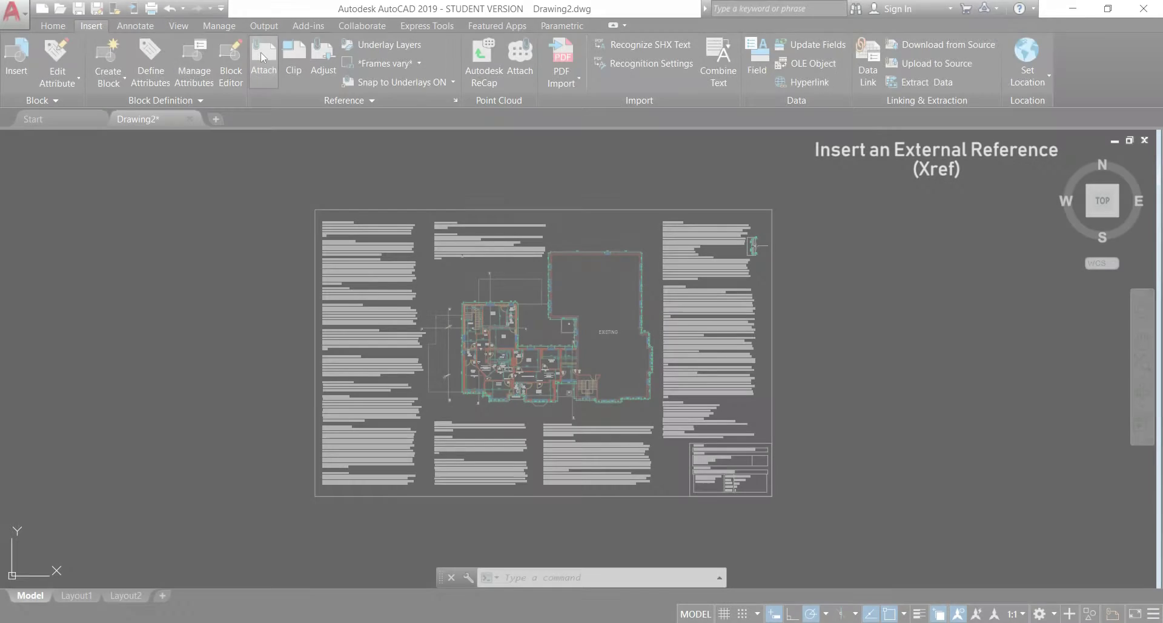
Attach 'Second floor ffff' as a second xref at scale 1.00, panning to reveal free space below.
left_click(260, 52)
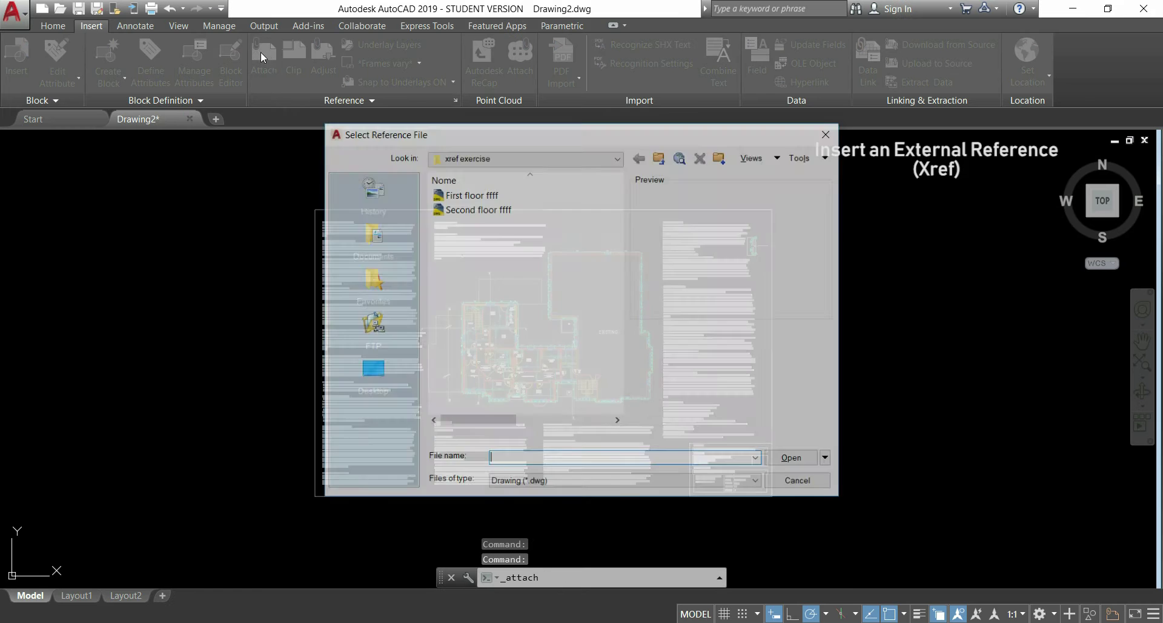
left_click(513, 210)
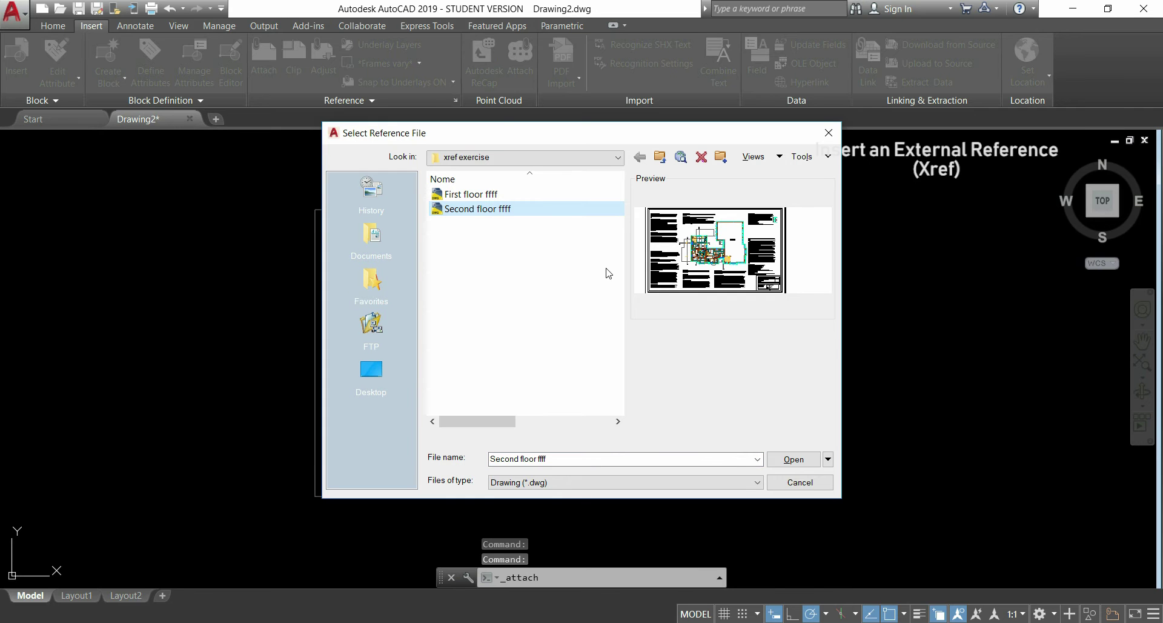
left_click(791, 462)
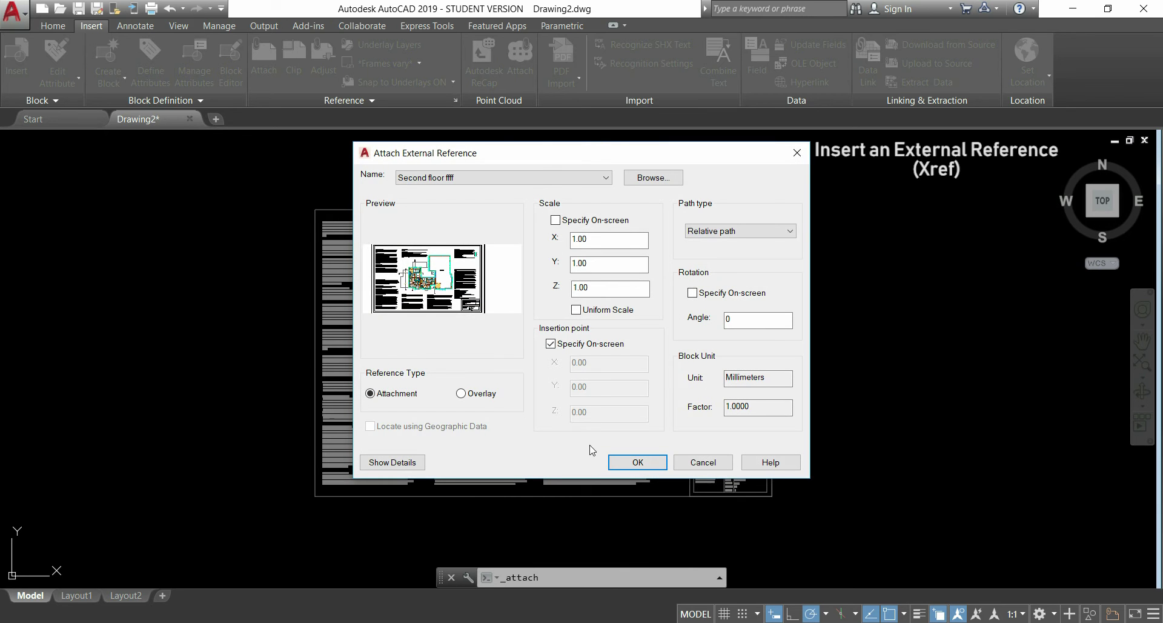
left_click(644, 464)
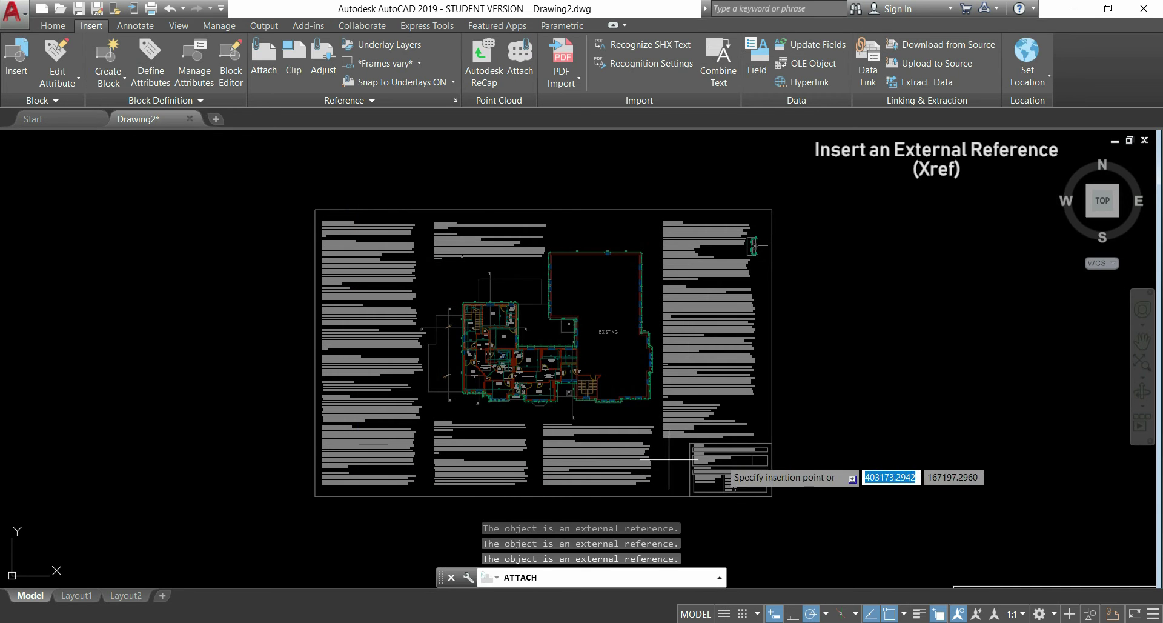
middle_click_drag(764, 456, 775, 190)
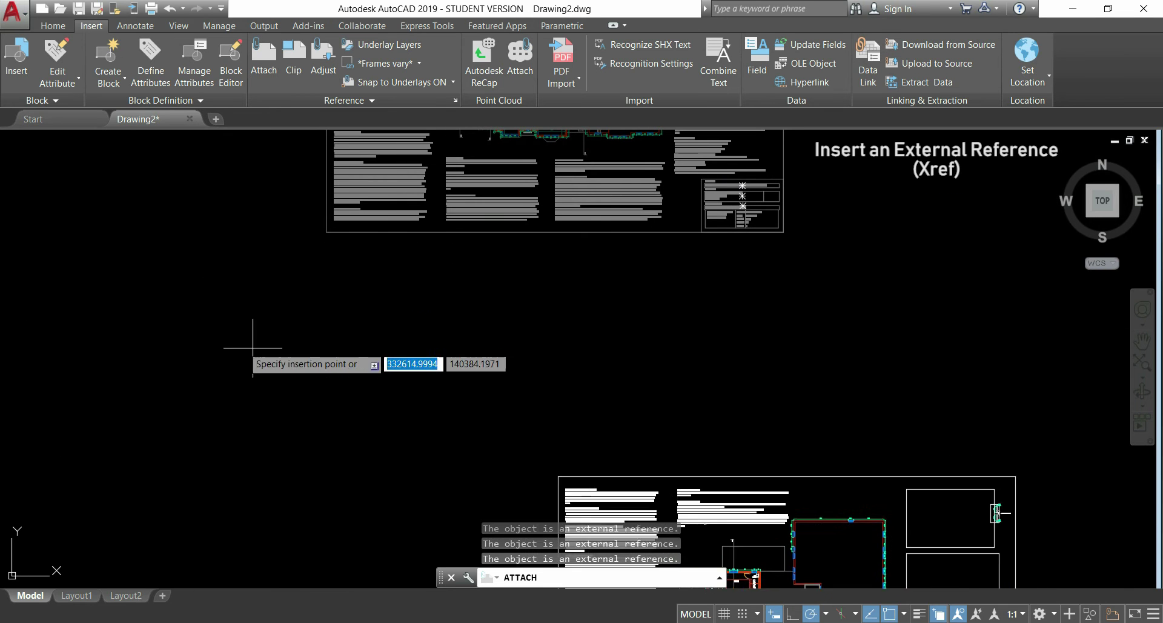
Place the second-floor xref in the empty area below the first plan.
left_click(280, 337)
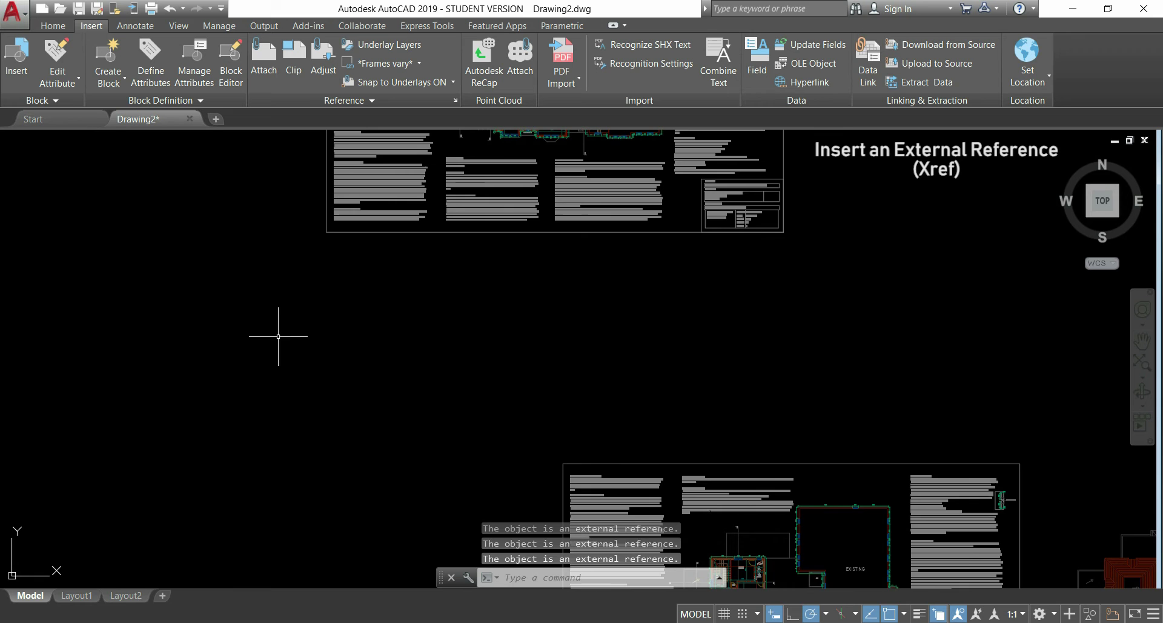
scroll(442, 303, "down", 4)
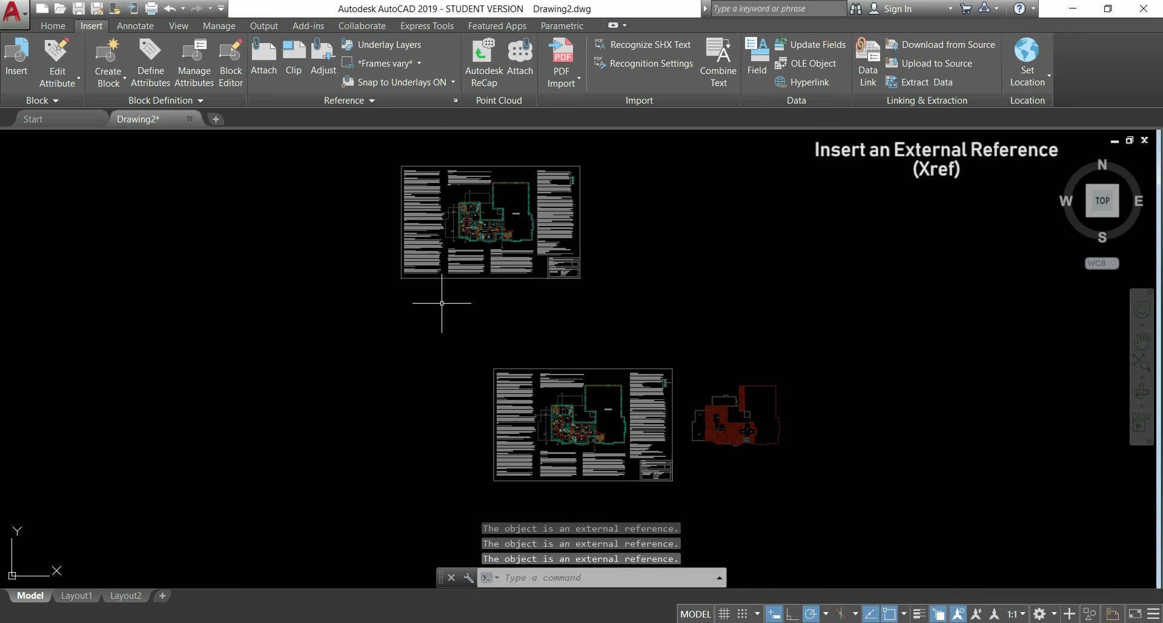
left_click(672, 478)
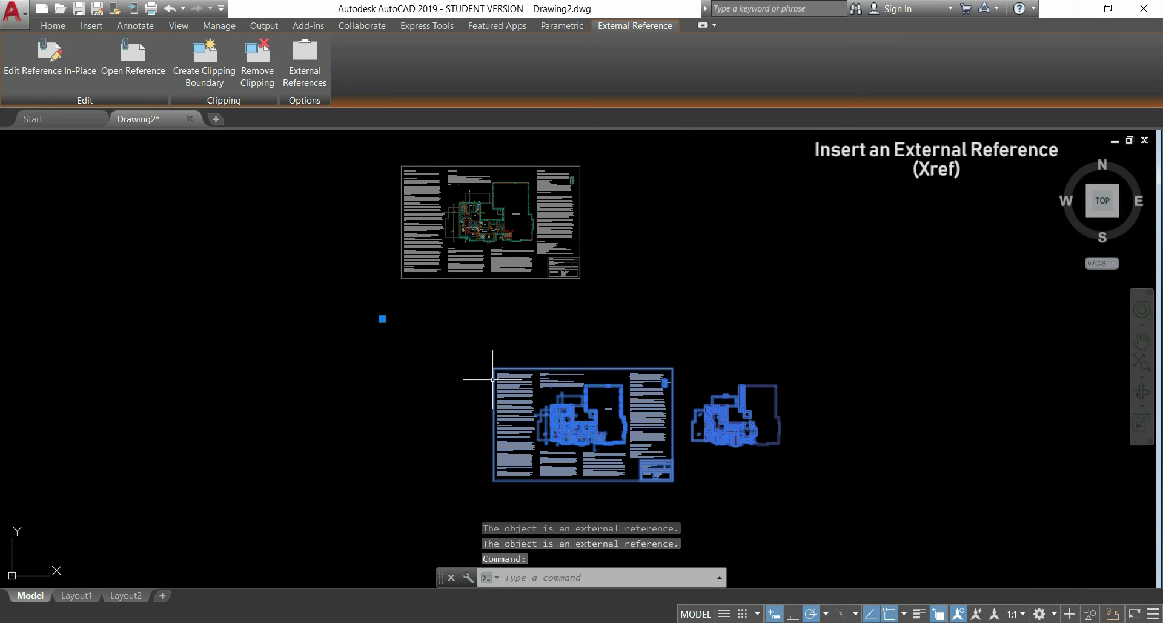
key("Escape")
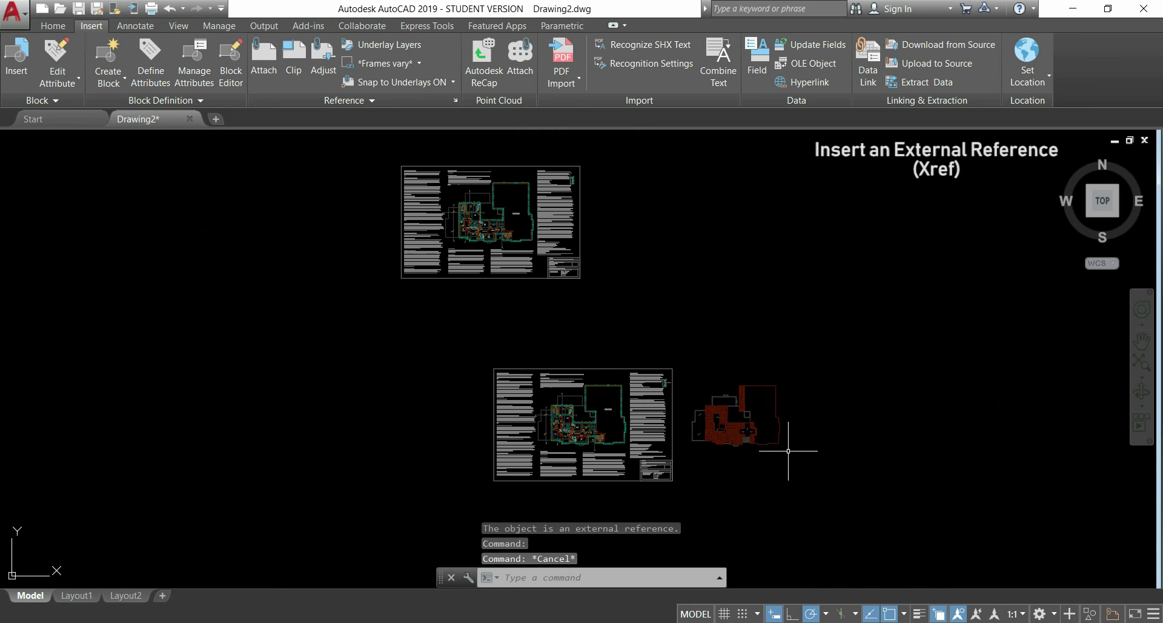
Move the second-floor xref by its upper-left corner so it sits left-aligned under the first plan.
type("m")
key("Return")
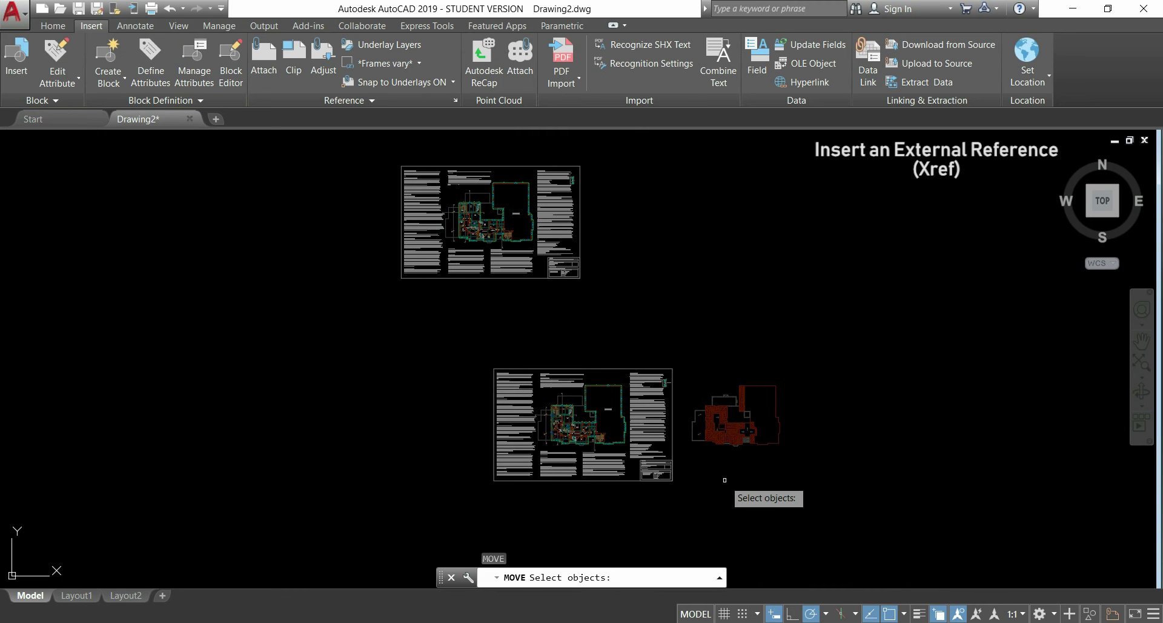
left_click(669, 468)
key("Return")
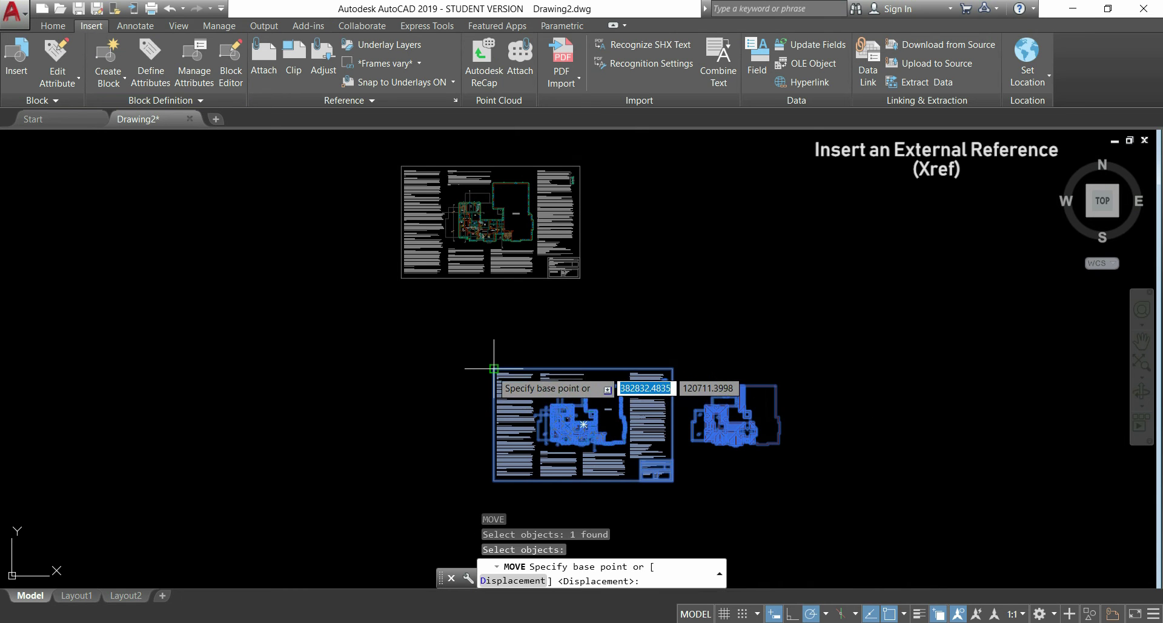
left_click(494, 368)
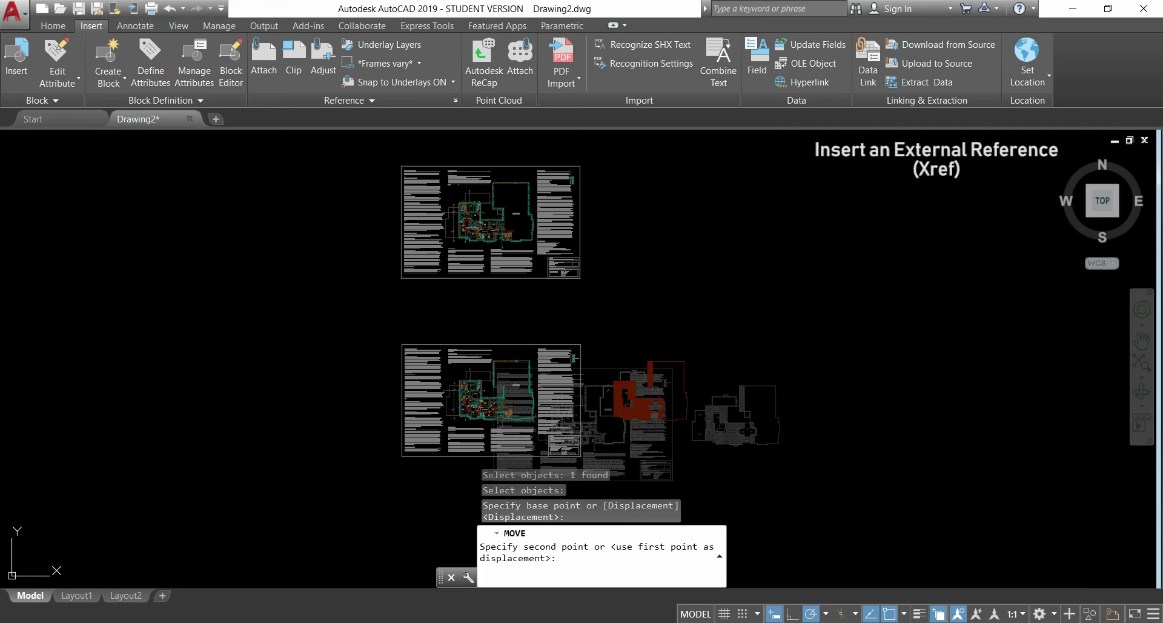
left_click(405, 343)
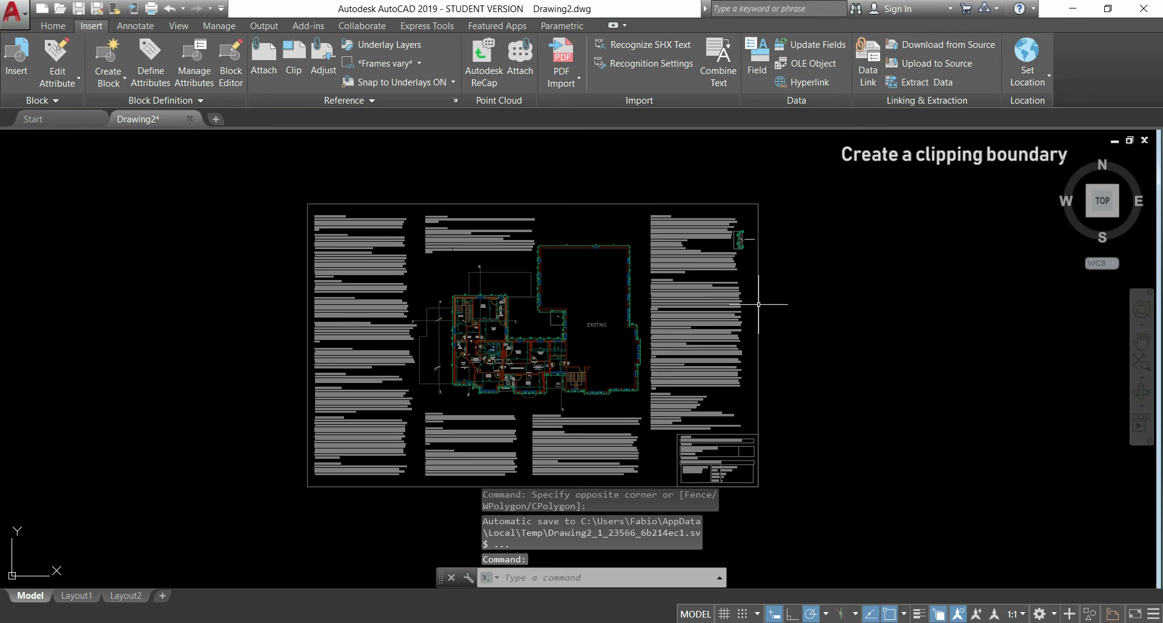
Select the first floor-plan xref and start a polygonal clipping boundary on it.
left_click(758, 304)
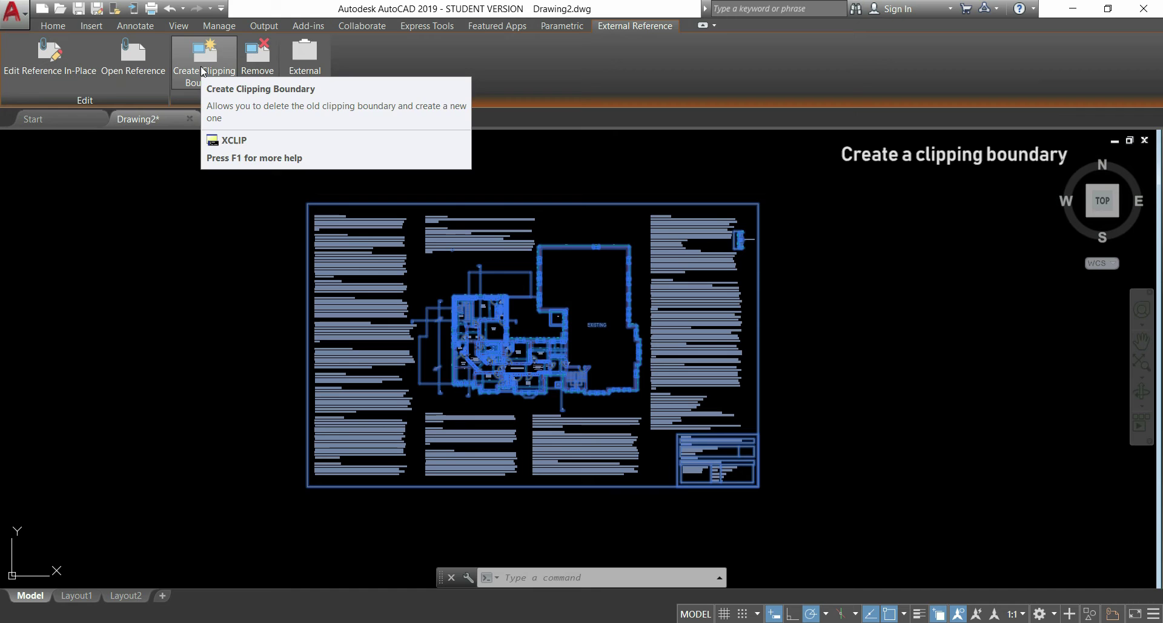
left_click(203, 66)
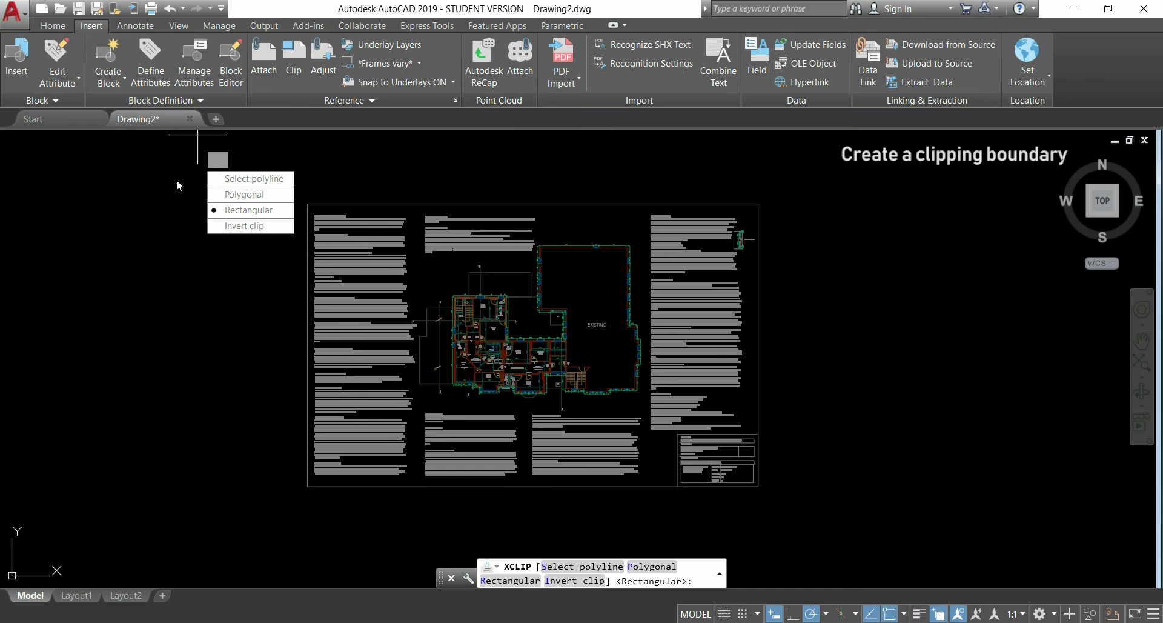
left_click(248, 194)
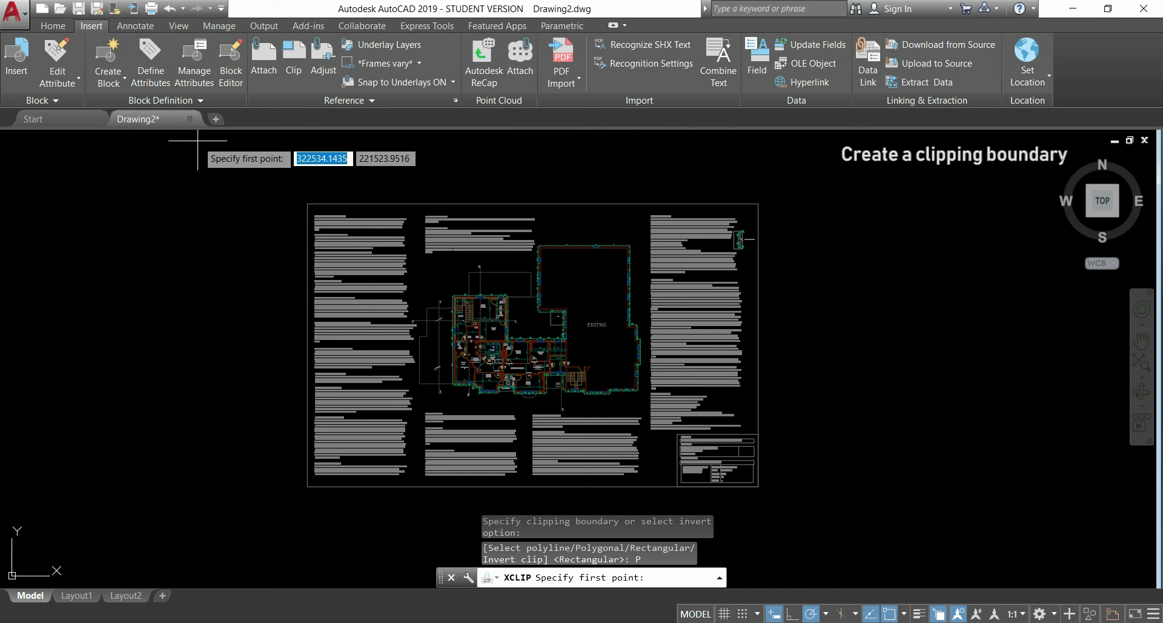
scroll(427, 286, "up", 2)
scroll(426, 286, "up", 3)
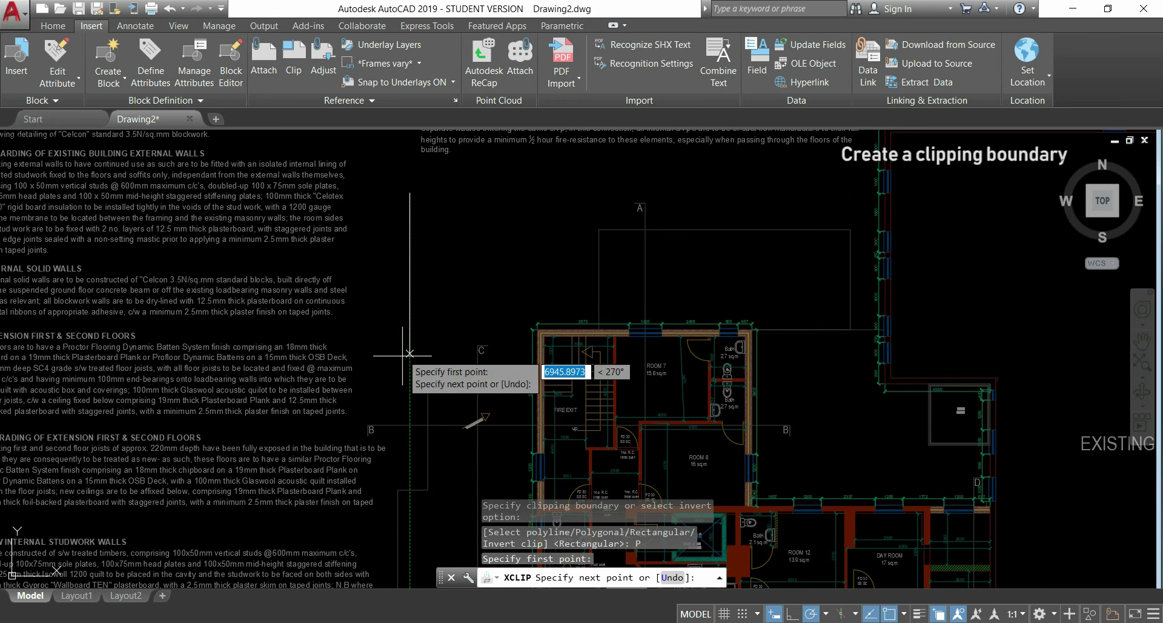
Pick the clip polygon's corners around the first-floor plan, leaving out the surrounding notes.
left_click(410, 400)
scroll(384, 426, "up", 4)
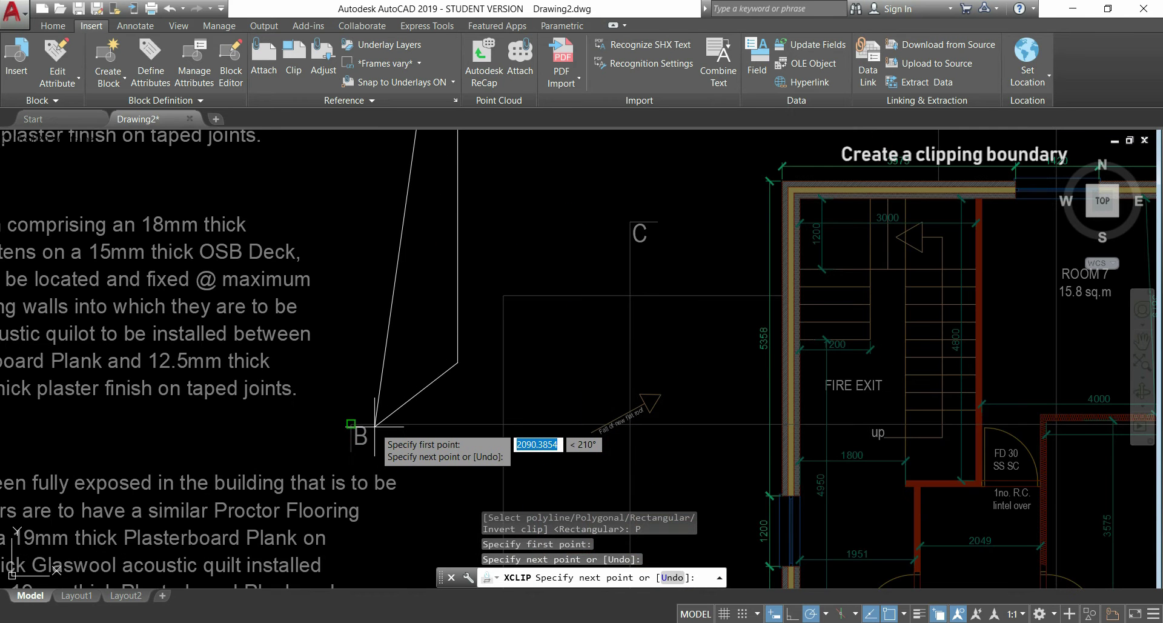
left_click(314, 415)
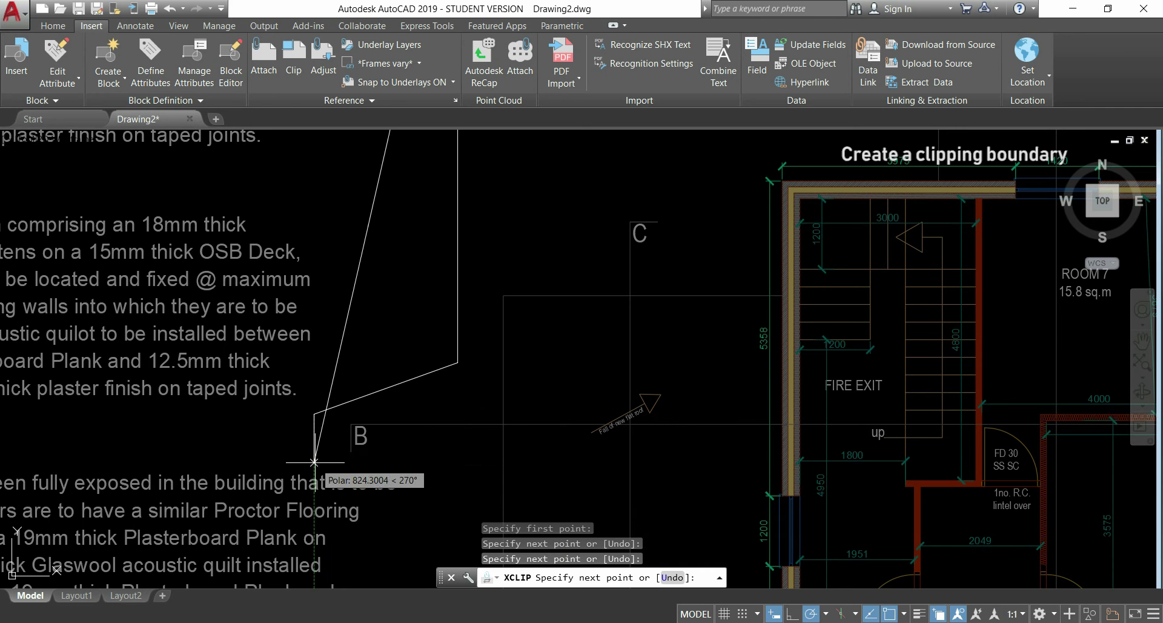
left_click(315, 462)
left_click(439, 462)
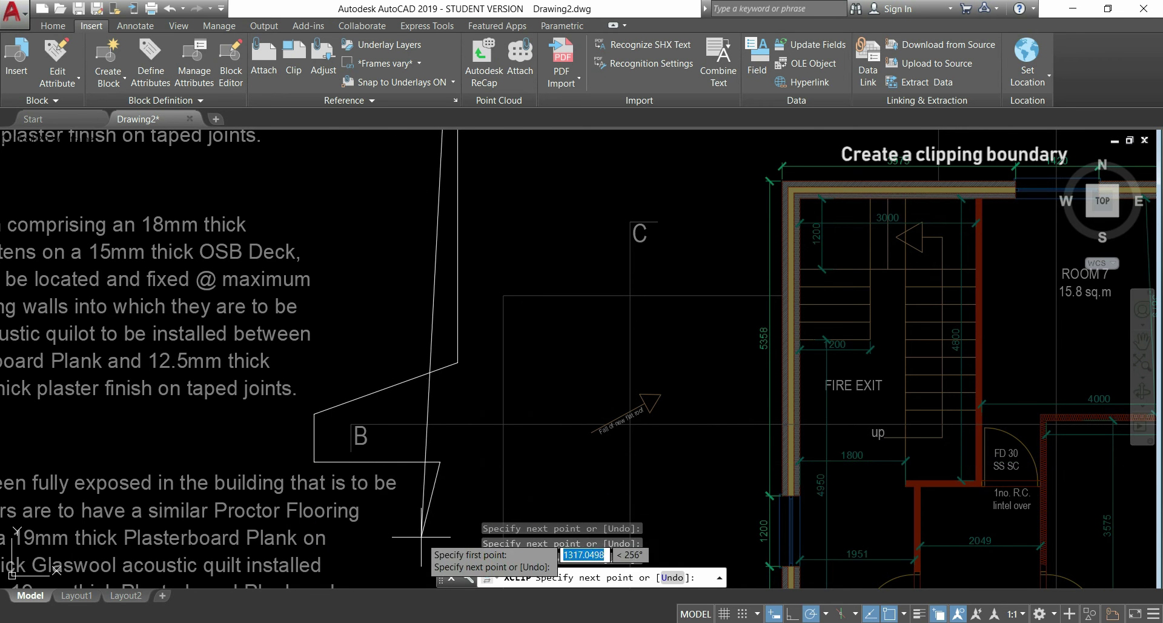
middle_click_drag(398, 520, 364, 225)
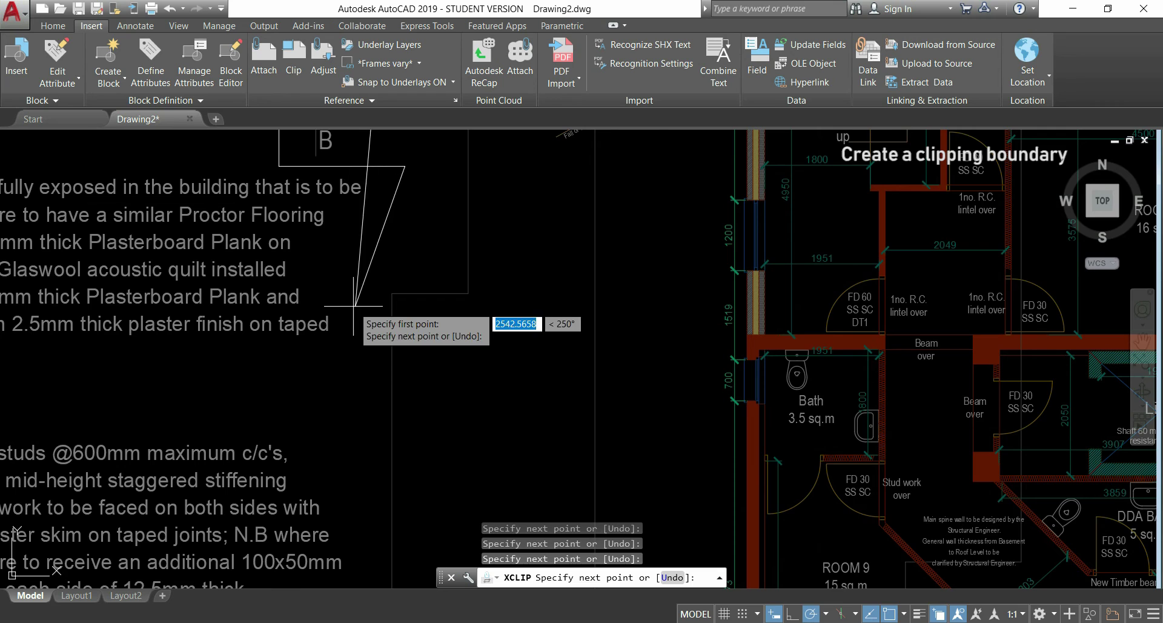
scroll(362, 346, "down", 2)
middle_click_drag(349, 432, 355, 160)
scroll(836, 473, "down", 7)
scroll(742, 401, "up", 9)
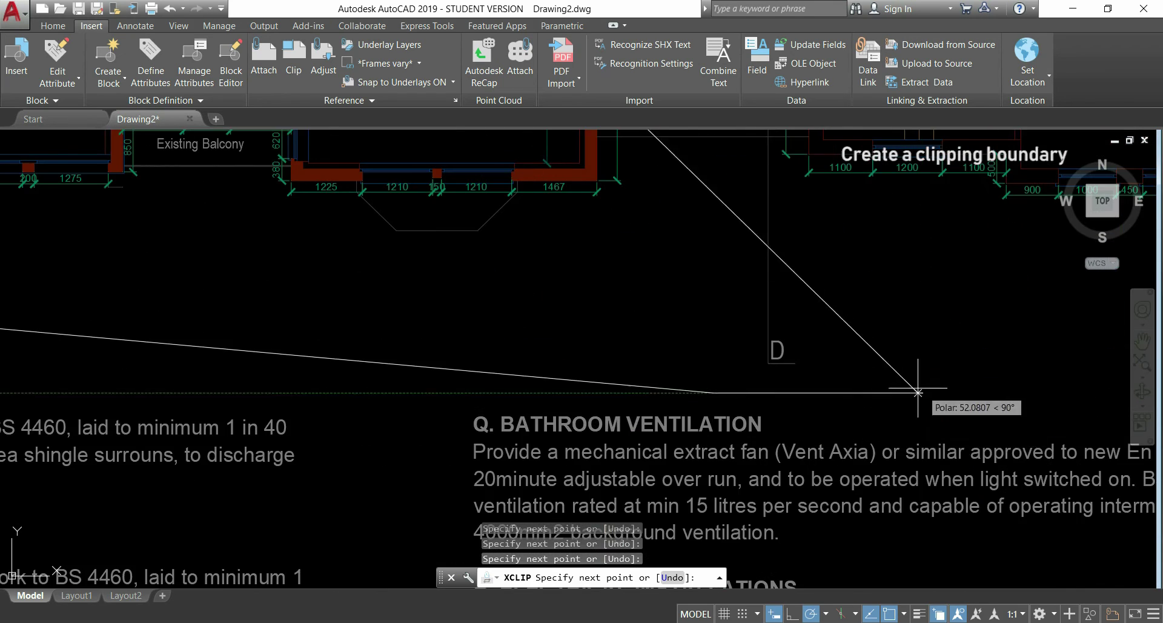
scroll(914, 332, "down", 8)
scroll(862, 328, "up", 2)
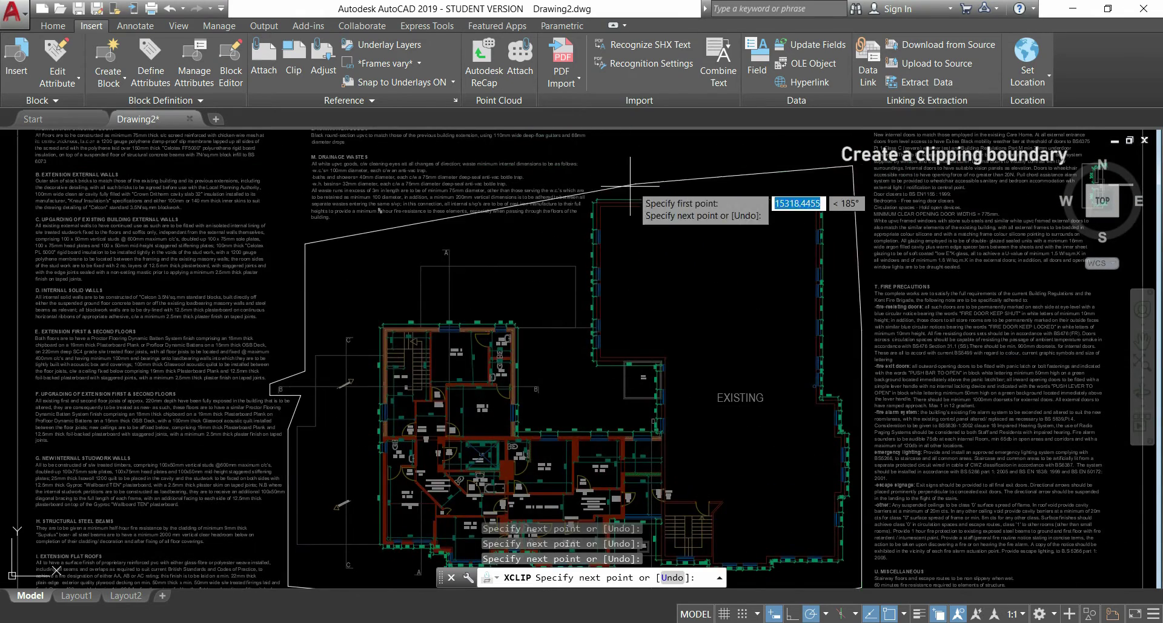
scroll(628, 188, "up", 6)
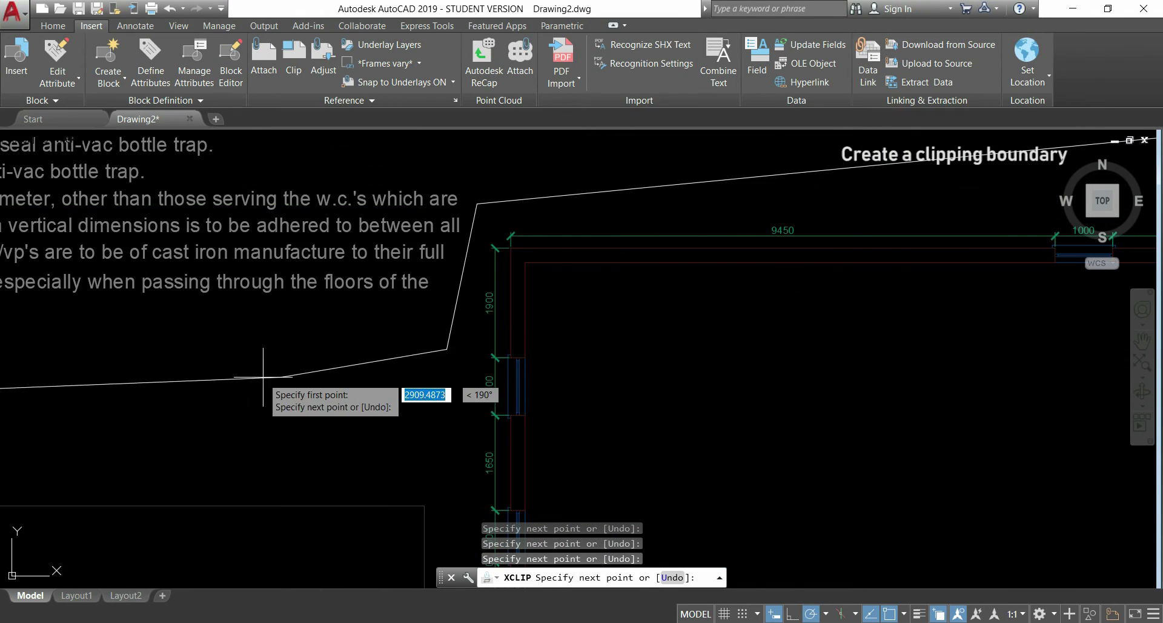
mouse_move(262, 372)
middle_mouse_down()
mouse_move(821, 377)
mouse_move(899, 314)
middle_mouse_up()
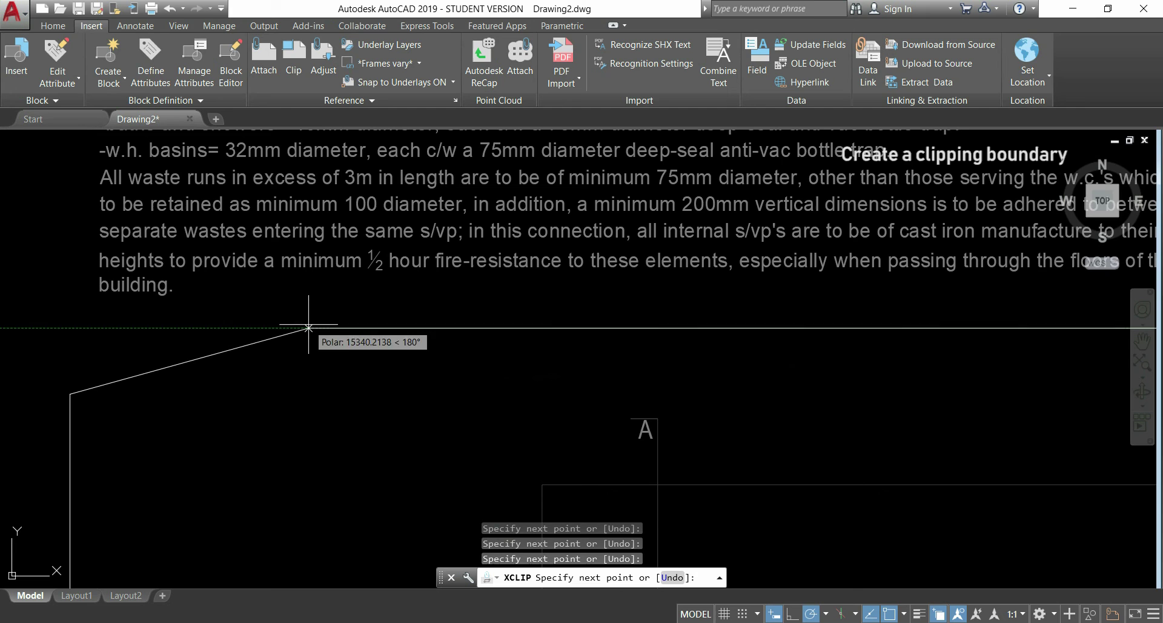
Close the boundary to clip the first xref, then zoom out to check the cropped plan.
key("Return")
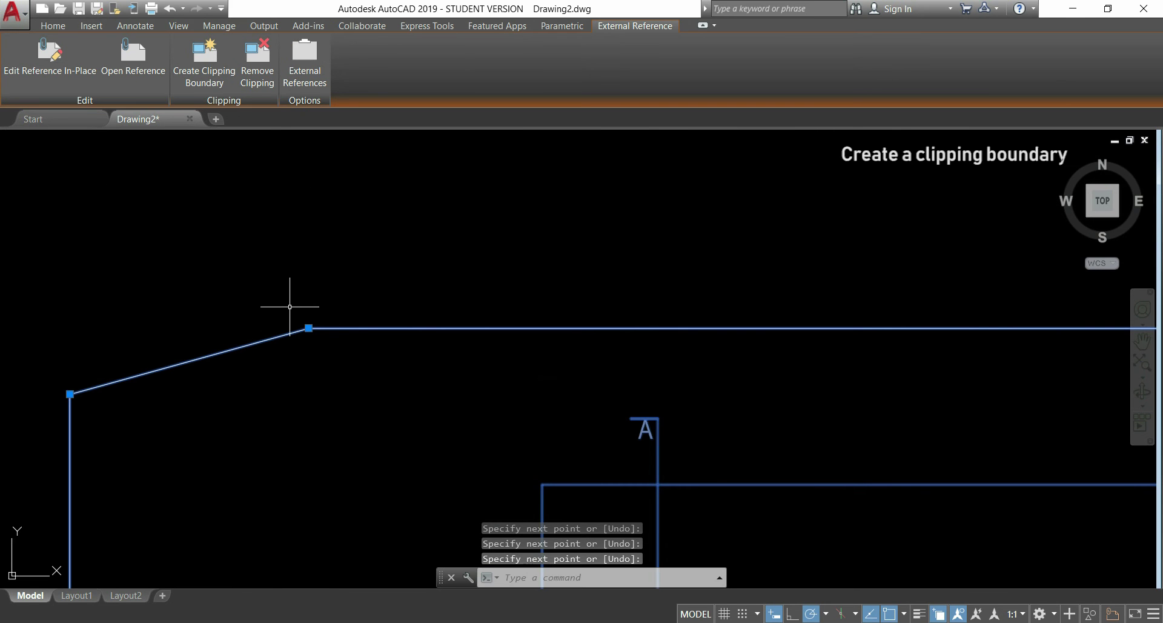
scroll(263, 244, "down", 2)
scroll(262, 243, "down", 3)
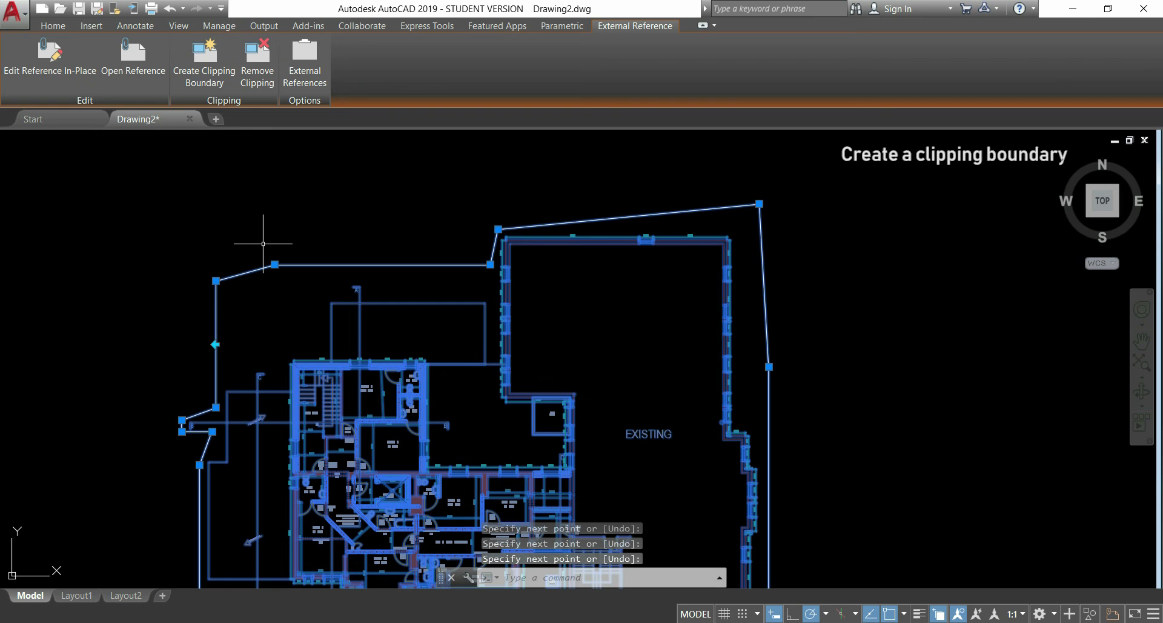
scroll(263, 243, "down", 7)
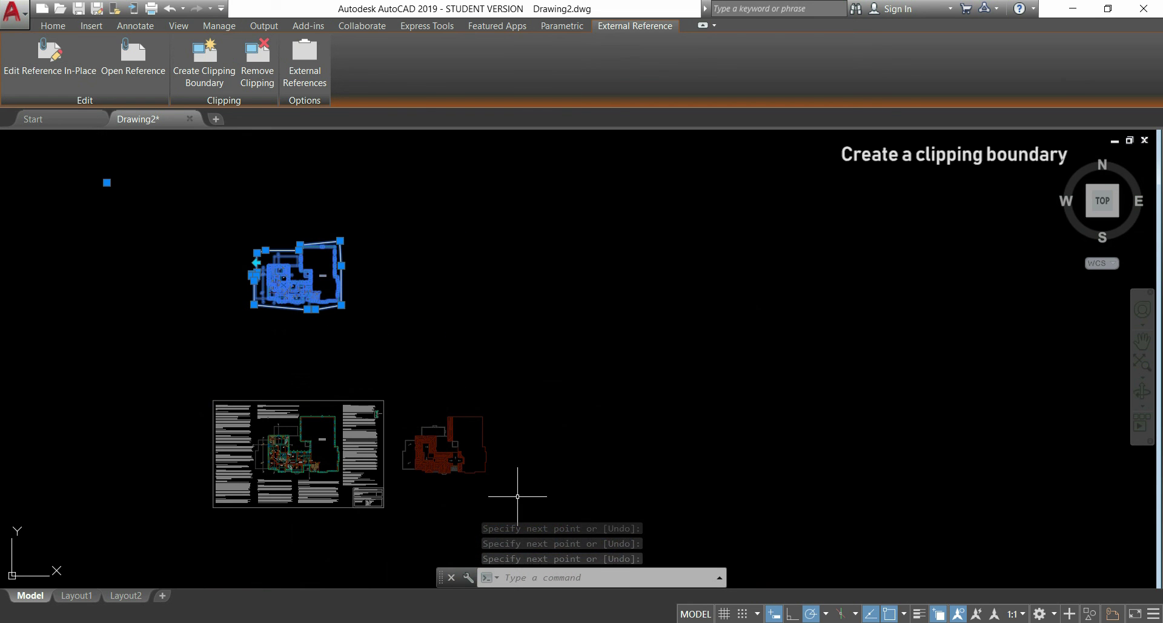
middle_click_drag(706, 475, 883, 347)
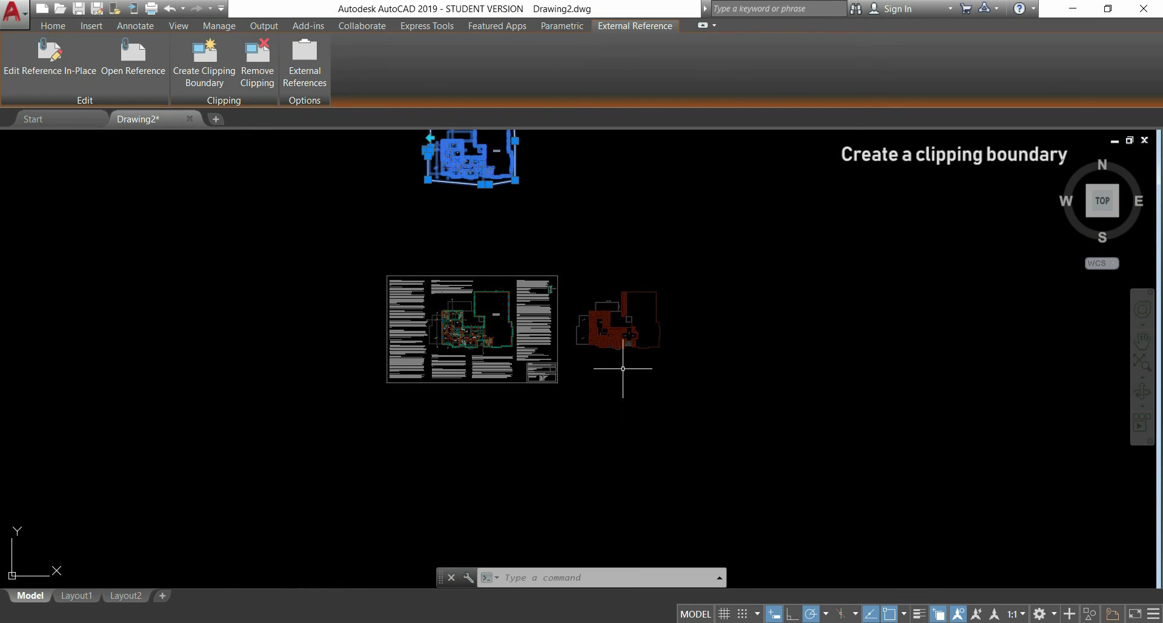
key("Escape")
Select the second floor-plan xref and start a polygonal (P) clipping boundary.
left_click(556, 370)
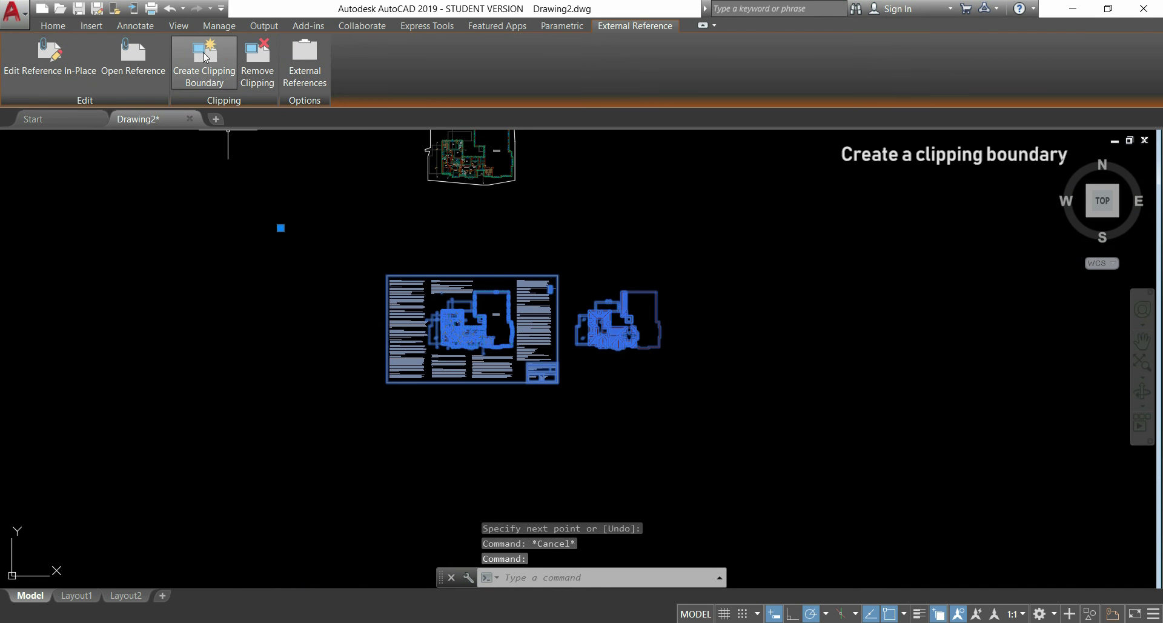
left_click(208, 63)
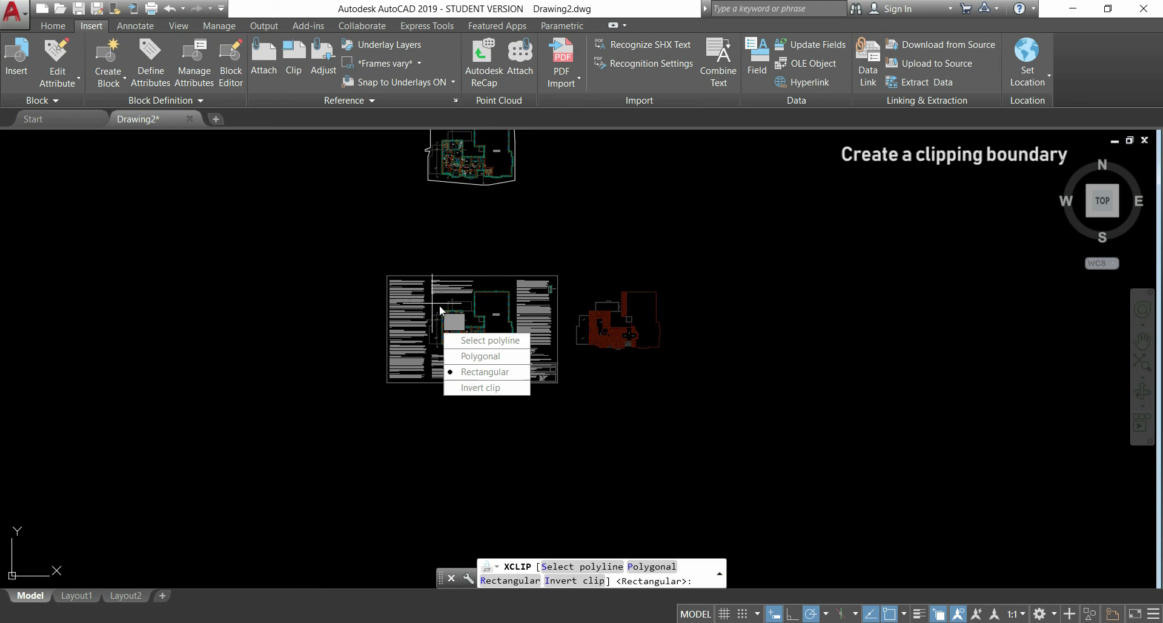
scroll(441, 310, "up", 5)
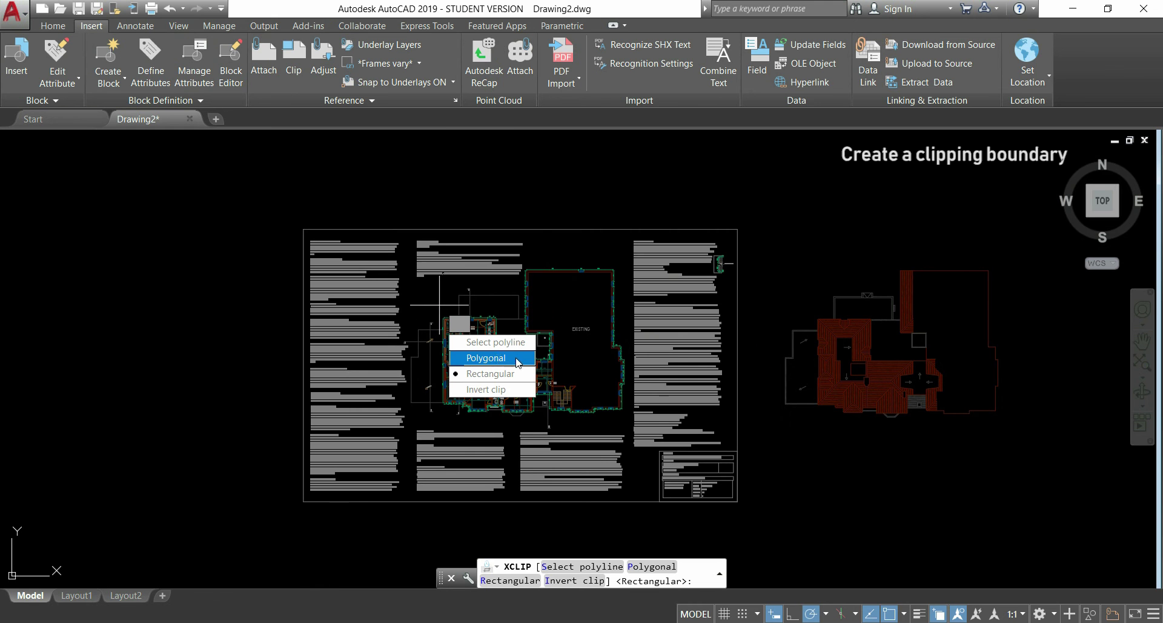
type("p")
key("Return")
scroll(364, 291, "up", 8)
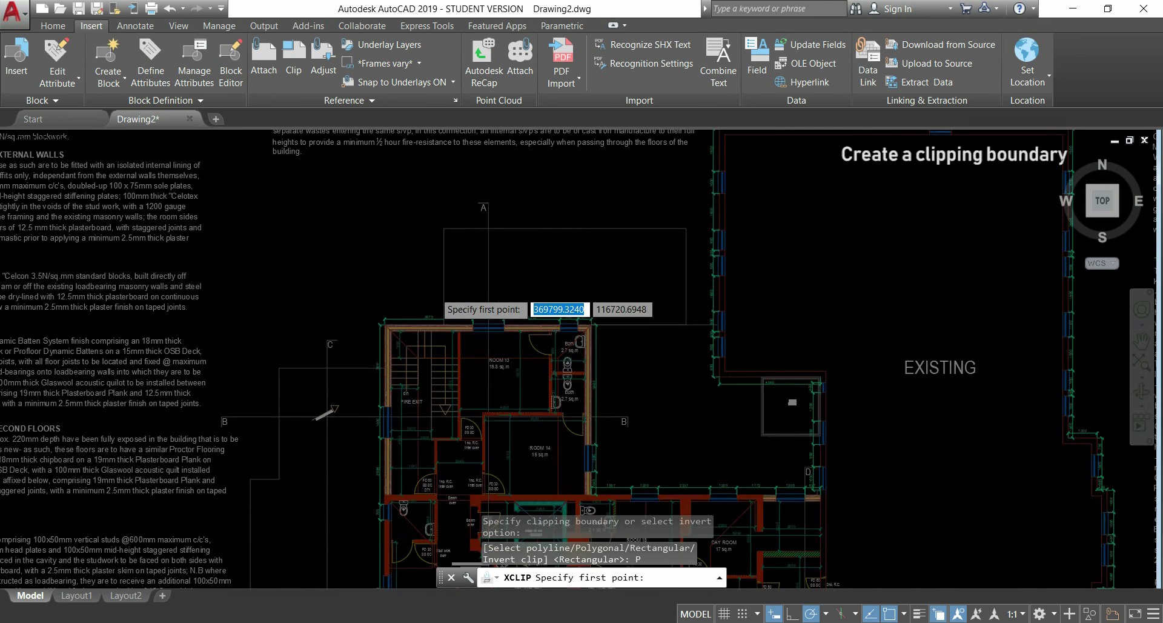
scroll(393, 273, "down", 2)
Pick the clip polygon's corners around the second-floor plan.
left_click(415, 317)
scroll(364, 327, "down", 3)
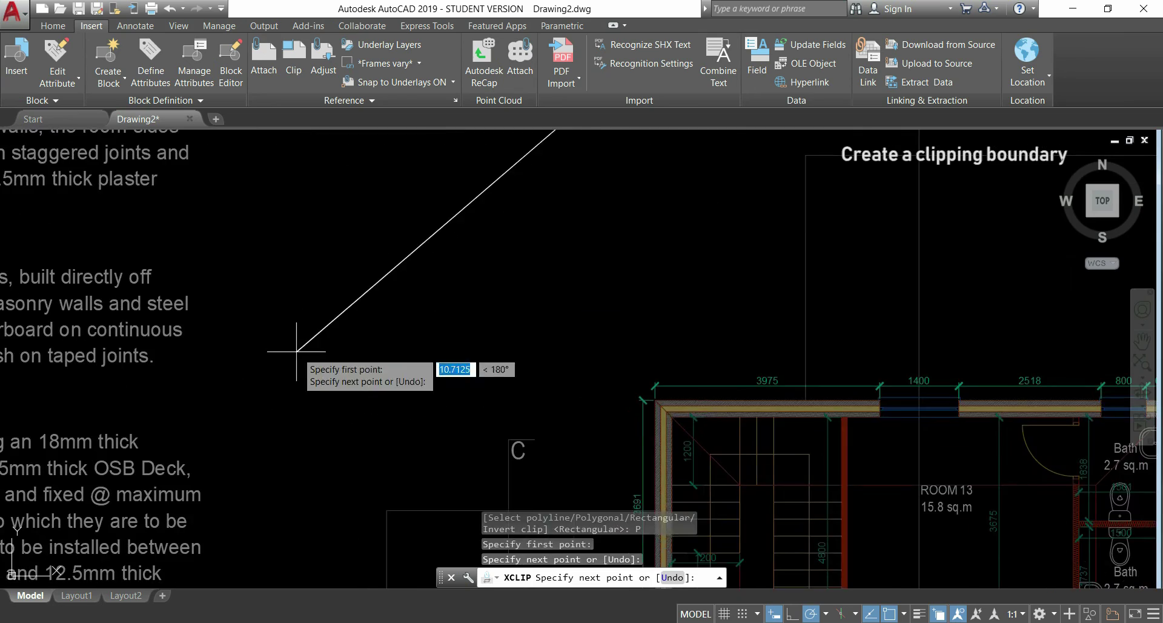
scroll(425, 319, "up", 5)
left_click(437, 332)
left_click(974, 221)
scroll(974, 221, "down", 6)
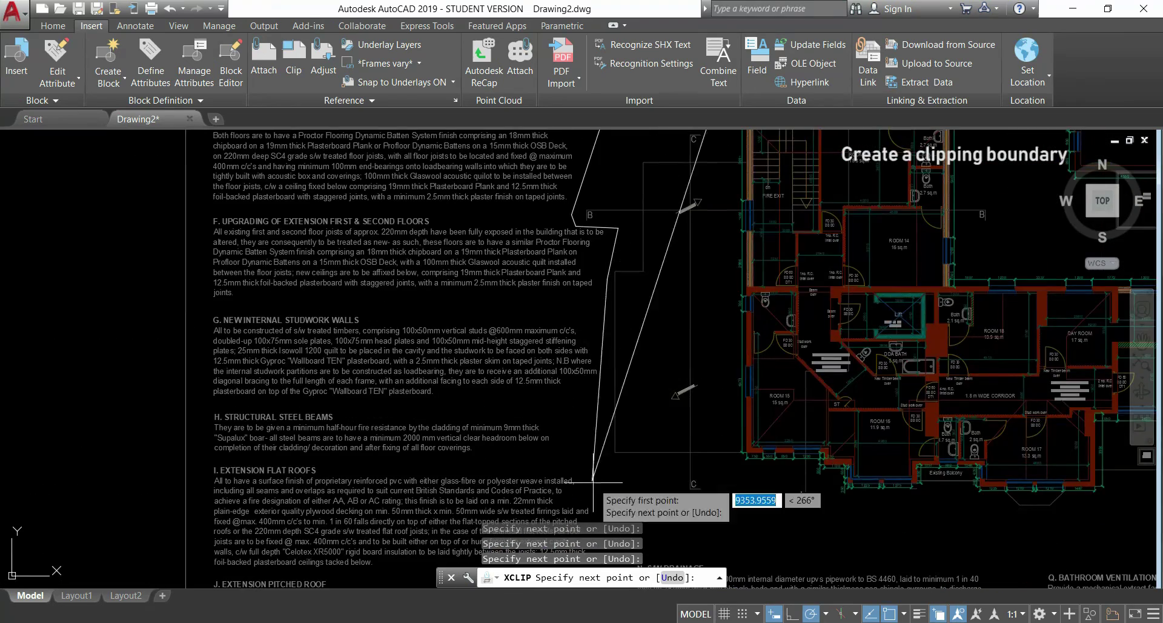
left_click(608, 502)
scroll(859, 468, "down", 2)
scroll(625, 363, "down", 1)
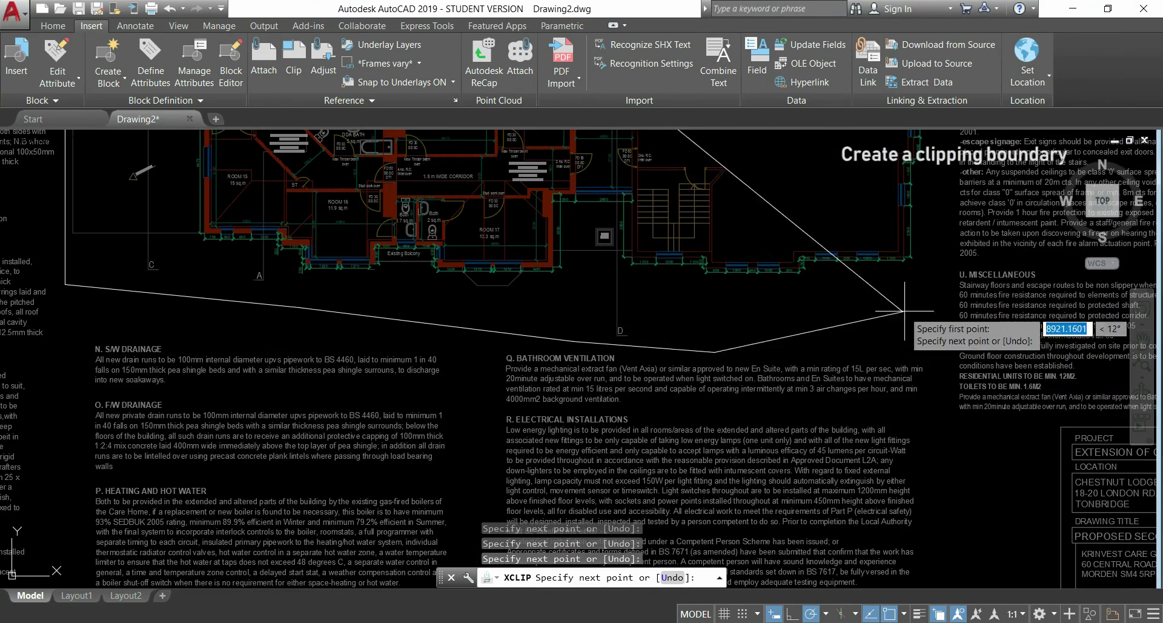
scroll(774, 418, "up", 2)
scroll(765, 417, "up", 6)
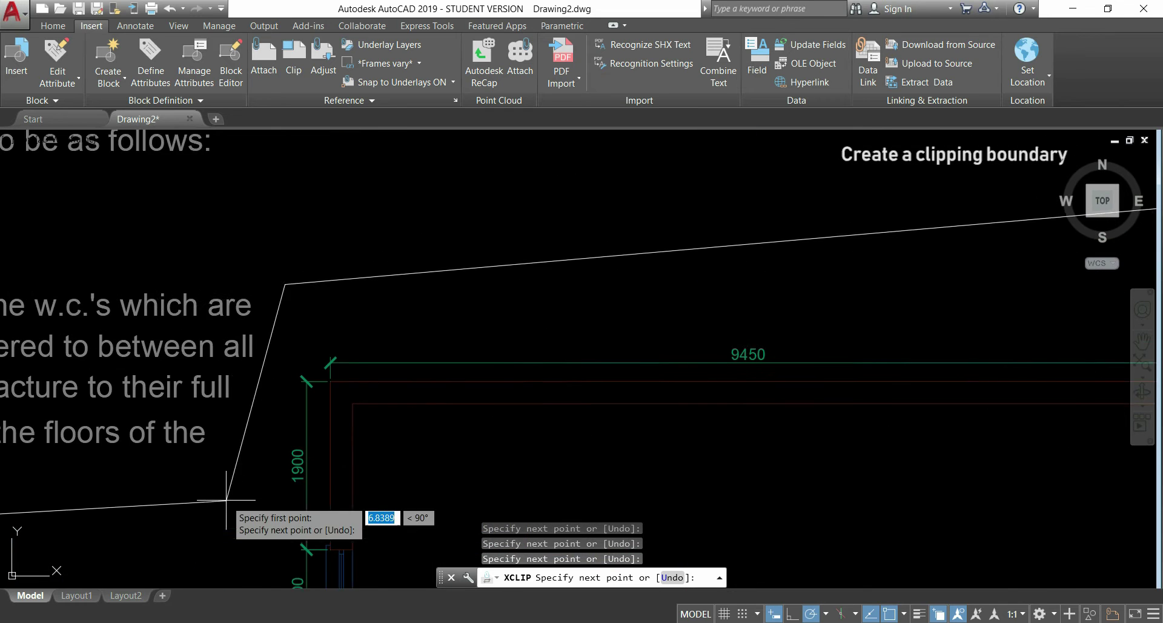
Add the final corner and close the polygon to crop the second xref to its plan.
left_click(494, 353)
scroll(494, 352, "down", 3)
key("Return")
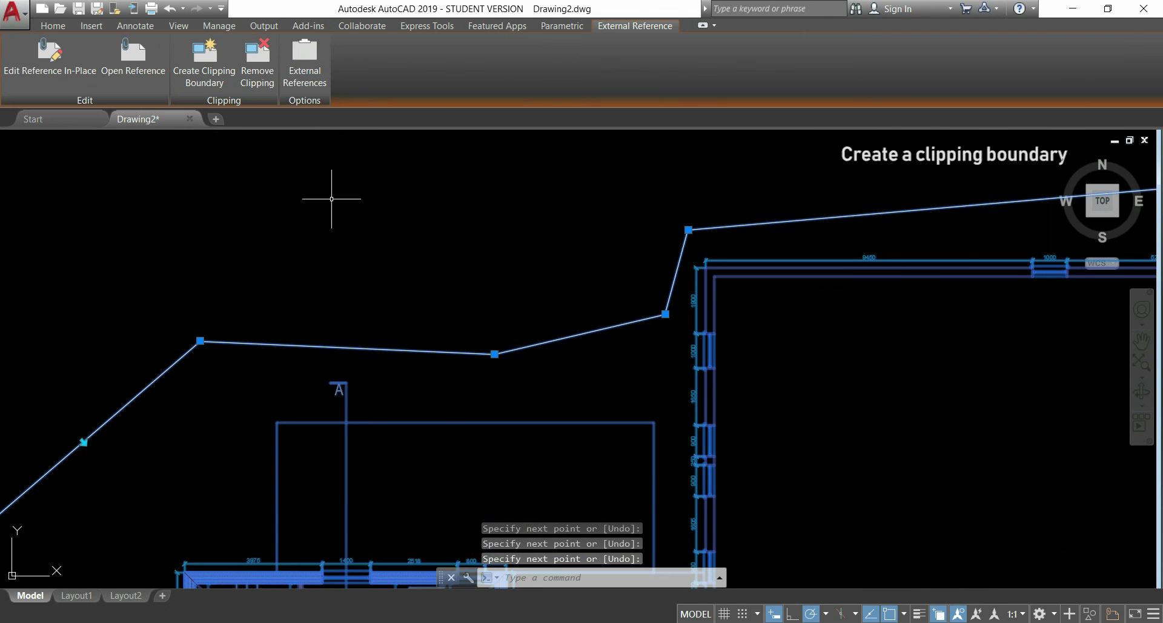
scroll(420, 250, "down", 5)
scroll(421, 249, "down", 3)
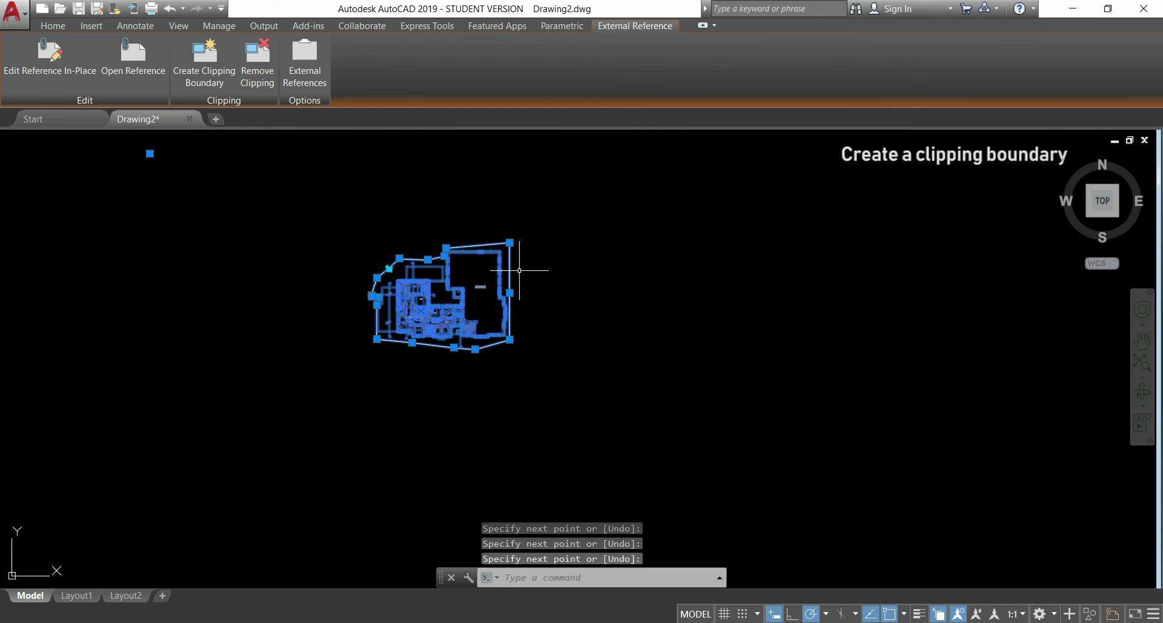
Review both clipped plans inside the active Layout1 viewport, panning and zooming to frame them.
key("Escape")
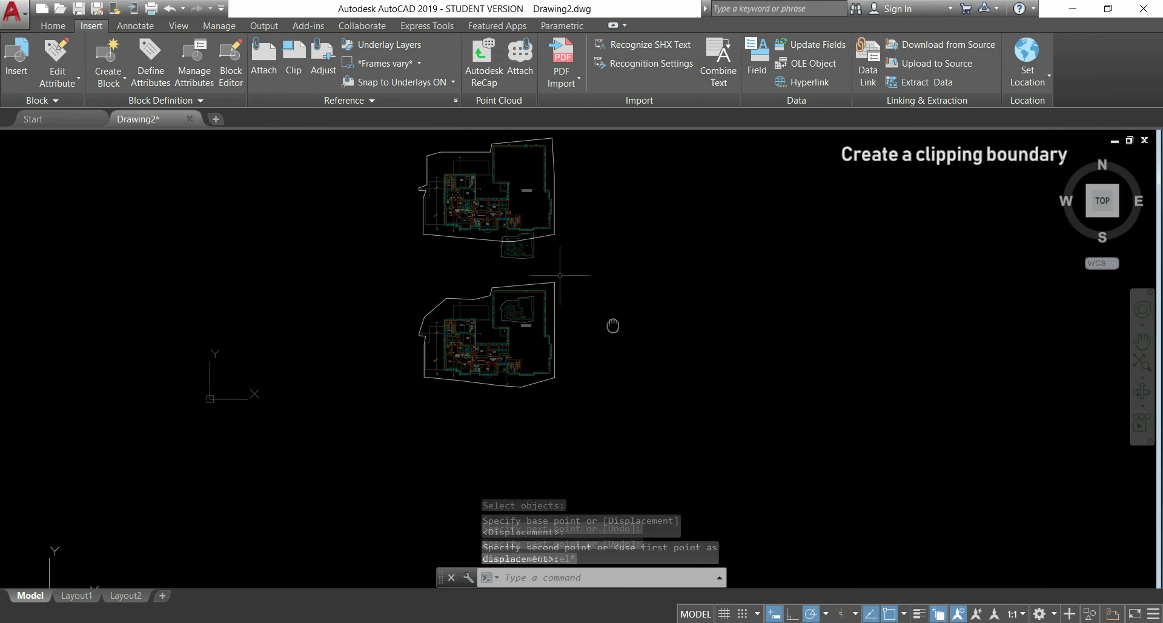
middle_click_drag(610, 325, 663, 361)
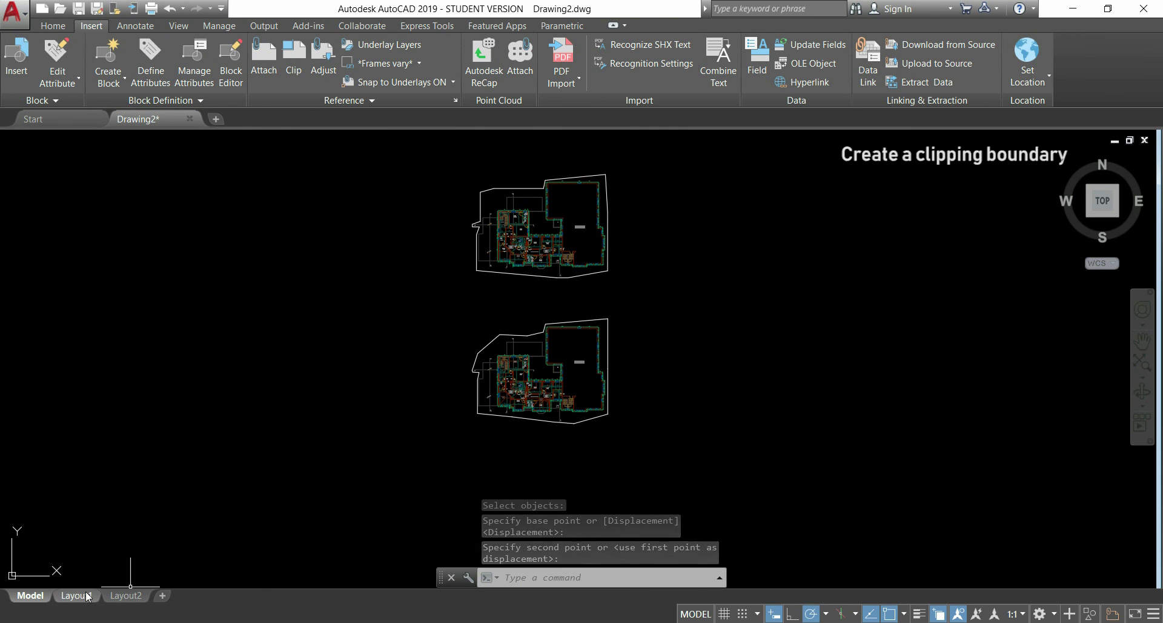
left_click(79, 596)
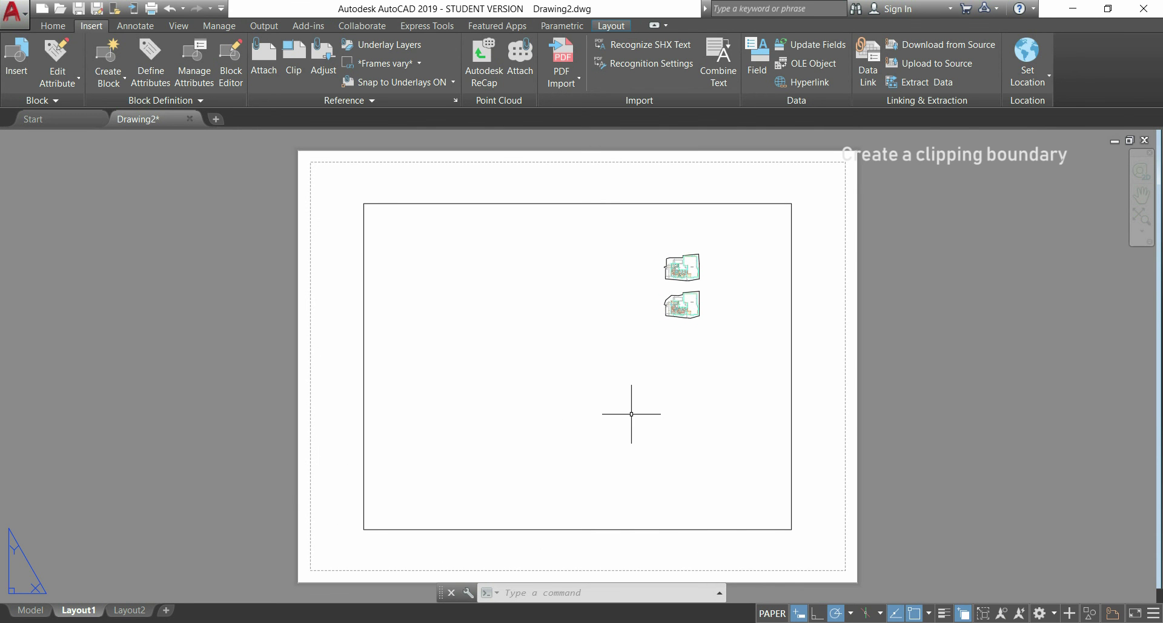
double_click(631, 414)
middle_click_drag(688, 376, 604, 437)
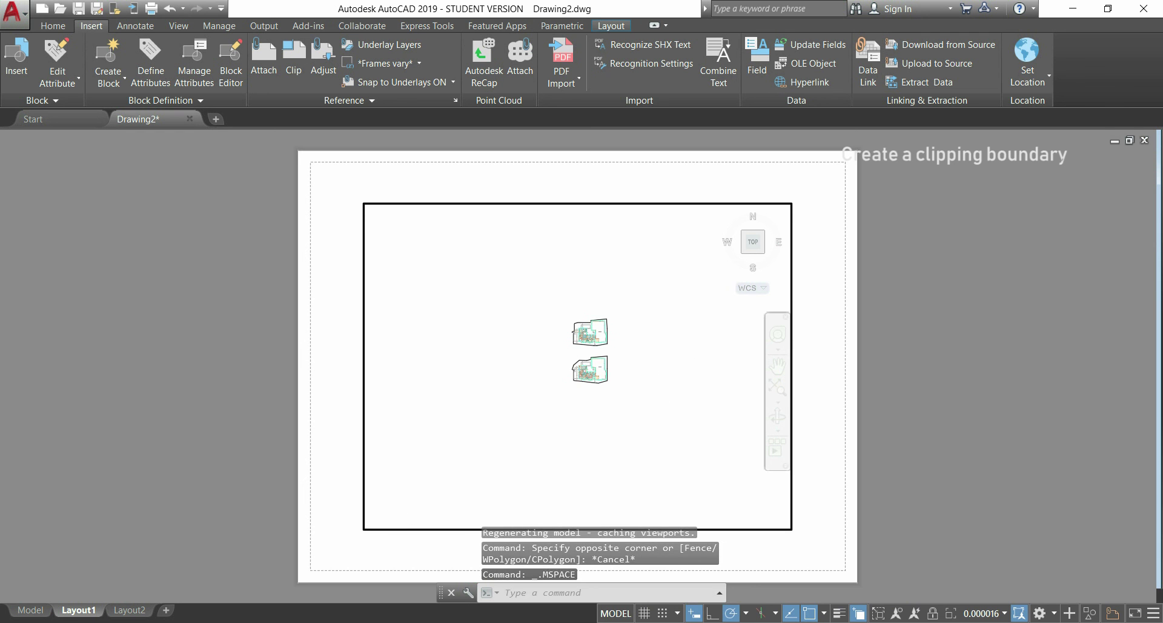
scroll(576, 376, "up", 5)
mouse_move(645, 365)
middle_mouse_down()
mouse_move(634, 333)
mouse_move(593, 445)
mouse_move(526, 436)
middle_mouse_up()
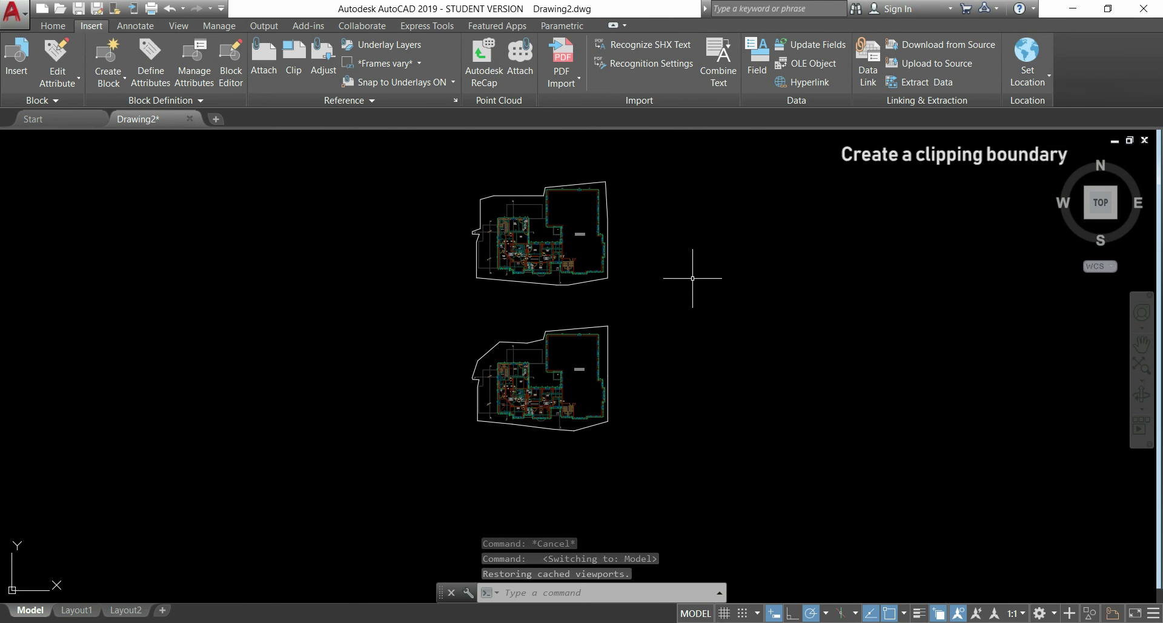
Set XCLIPFRAME to 0 so both plans display without clip boundary outlines.
type("x")
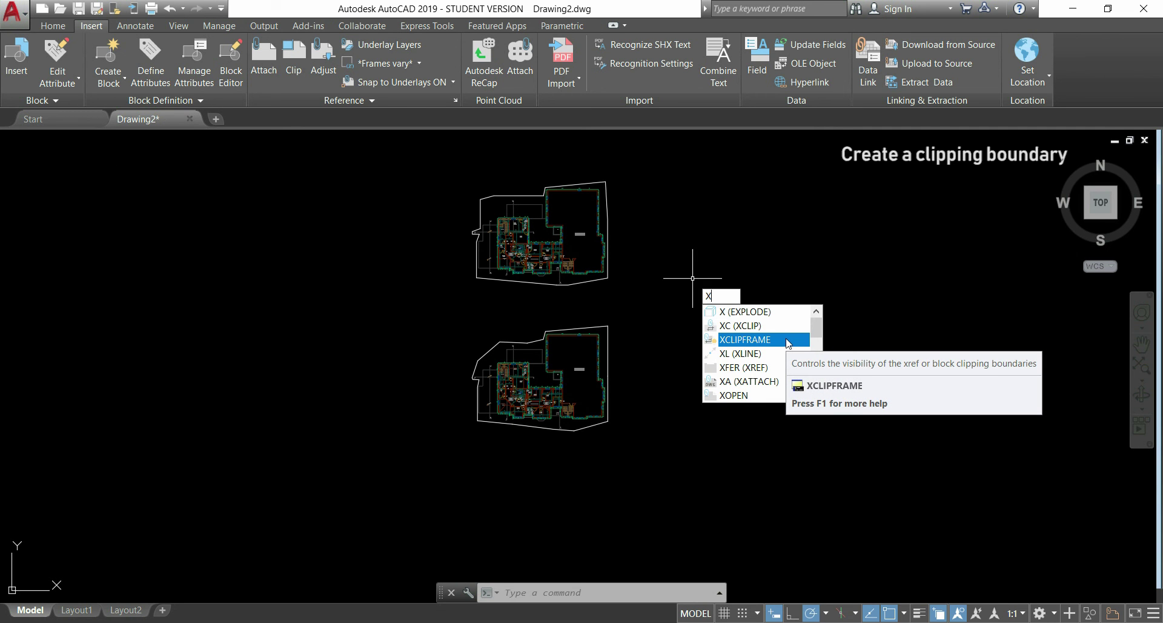
left_click(788, 341)
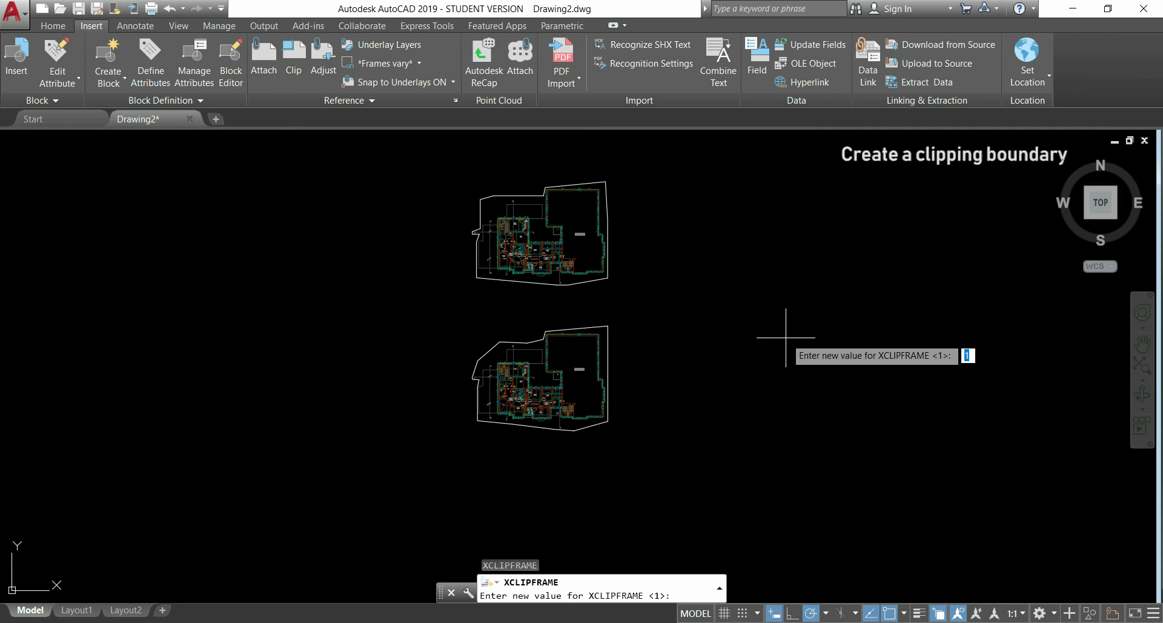
type("0")
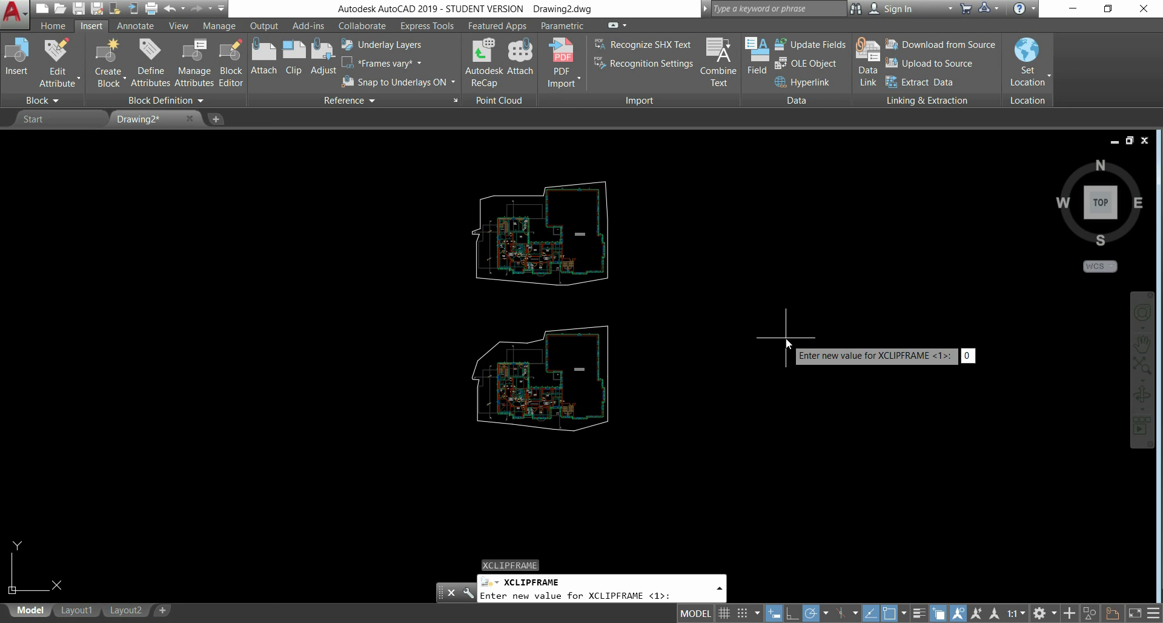
key("Return")
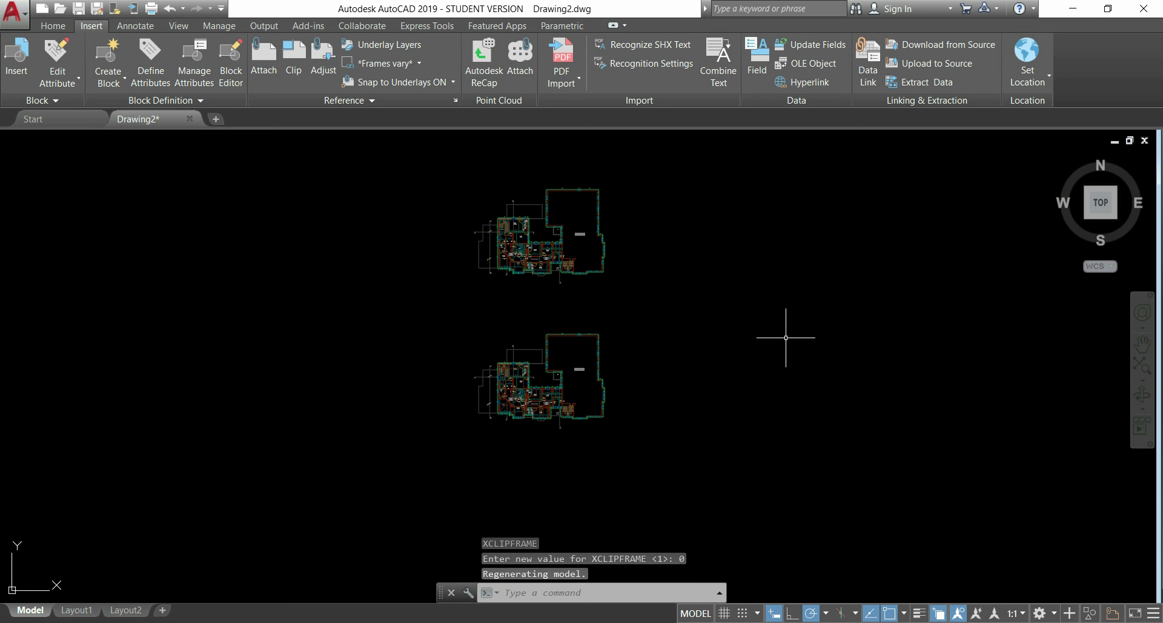